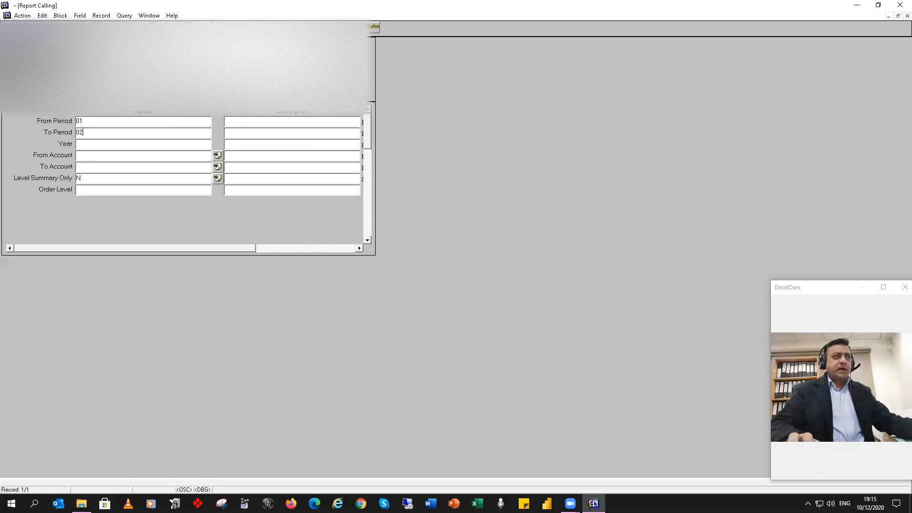
Step: Set the report year to 2020 and choose the Income account as the From Account
key("Tab")
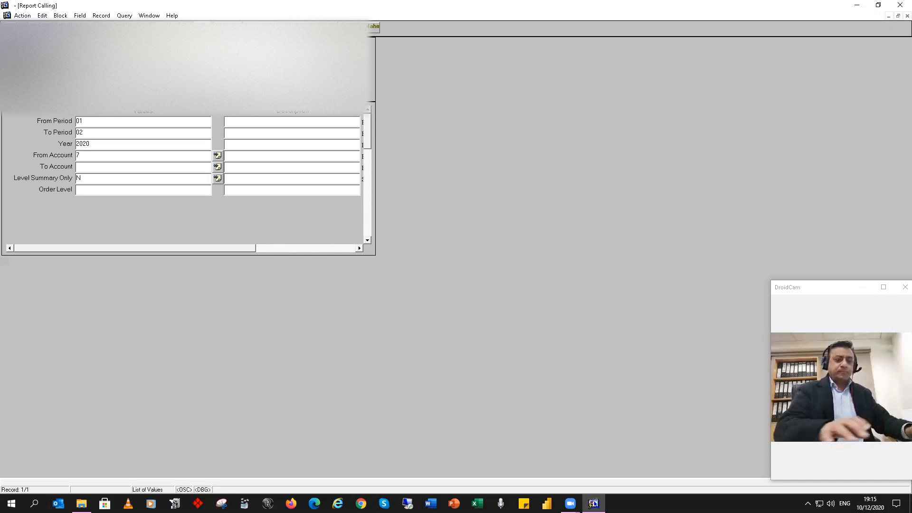
key("F9")
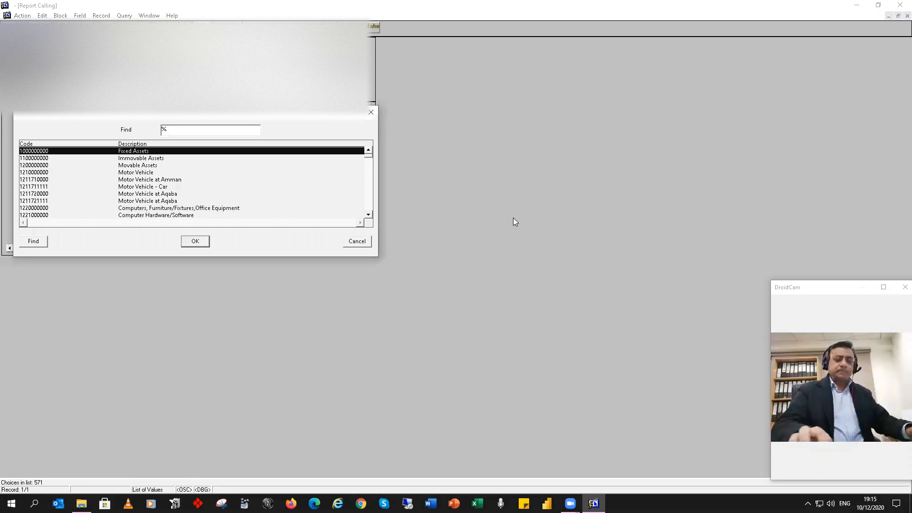
type("7")
key("Return")
key("Tab")
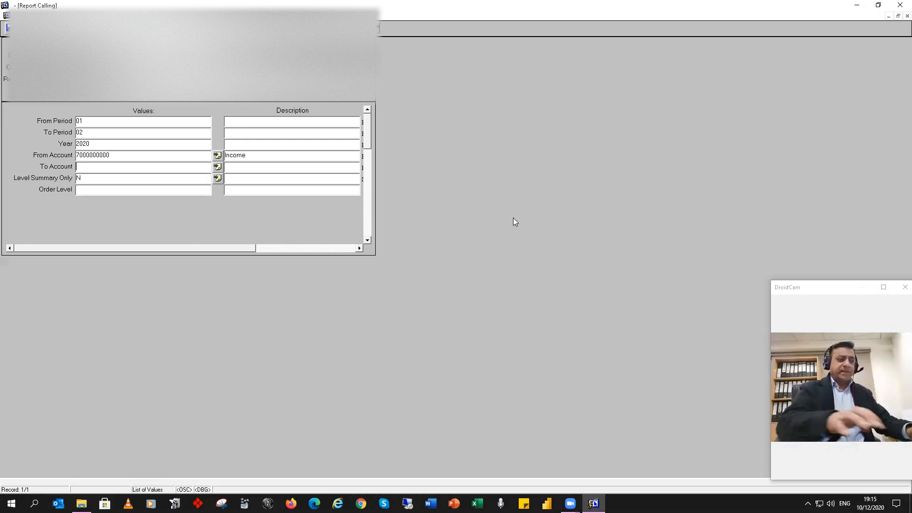
Step: Choose Income Tax Aqaba as the To Account and run the report
key("F9")
type("8")
key("Page_Down")
key("Page_Down")
key("Page_Down")
key("Page_Down")
key("Page_Down")
key("Page_Down")
key("Page_Down")
key("Page_Down")
key("Page_Down")
key("Page_Down")
key("Page_Down")
key("Page_Down")
key("Page_Down")
key("Page_Down")
key("Page_Down")
key("Page_Down")
key("Page_Down")
key("Page_Down")
key("Page_Down")
key("Page_Down")
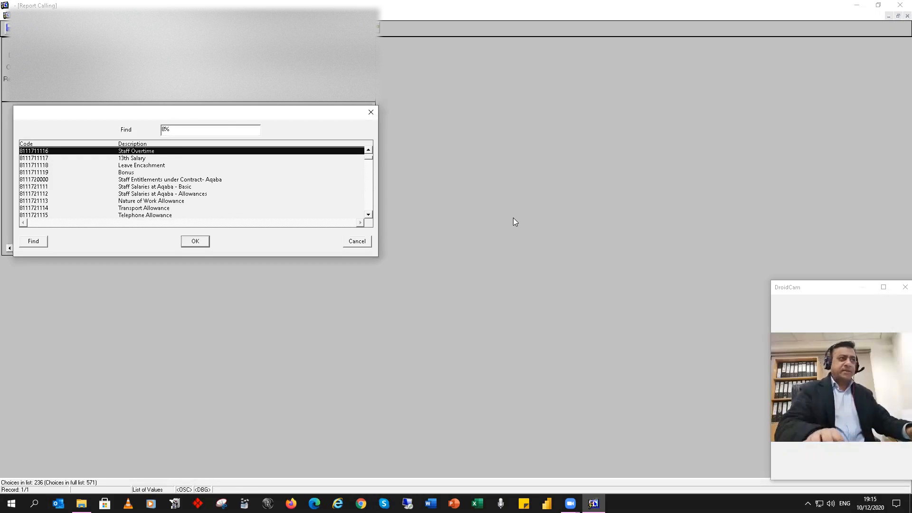
key("Return")
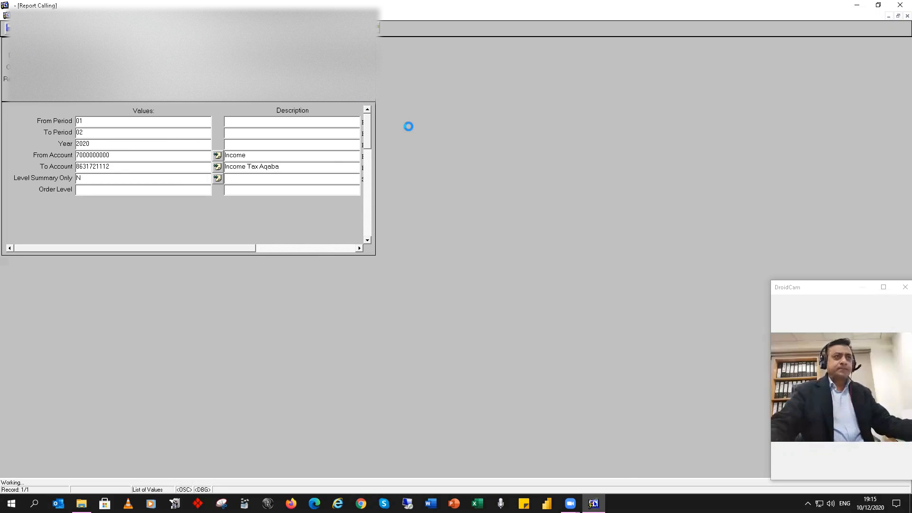
Step: Bring the generated report's preview window to the front and maximize it
left_click(852, 6)
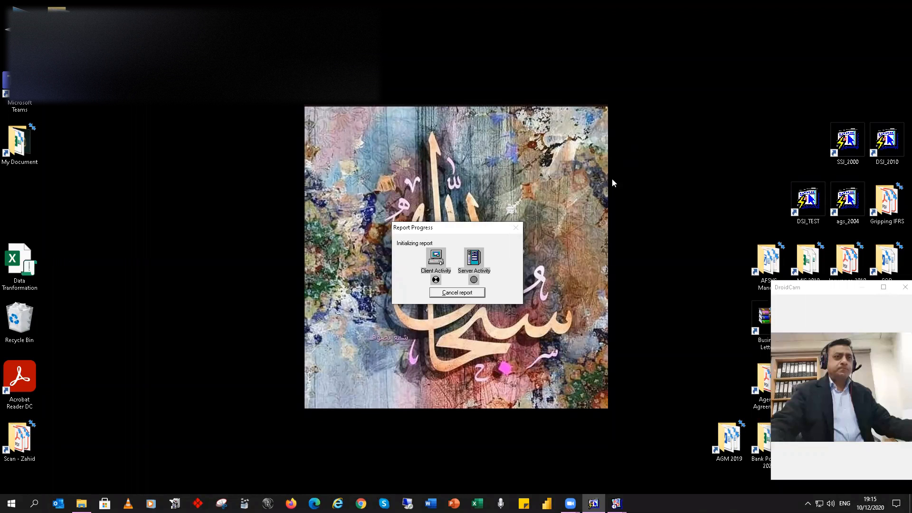
mouse_move(617, 504)
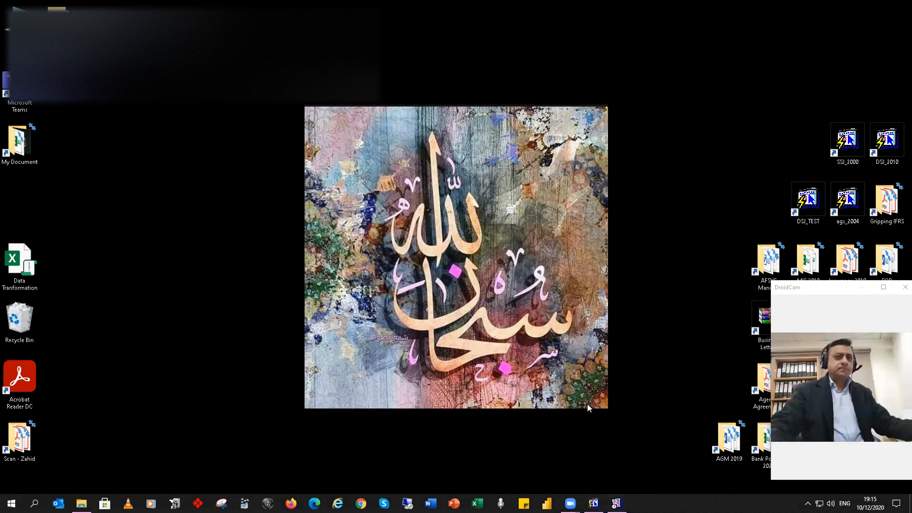
left_click(593, 503)
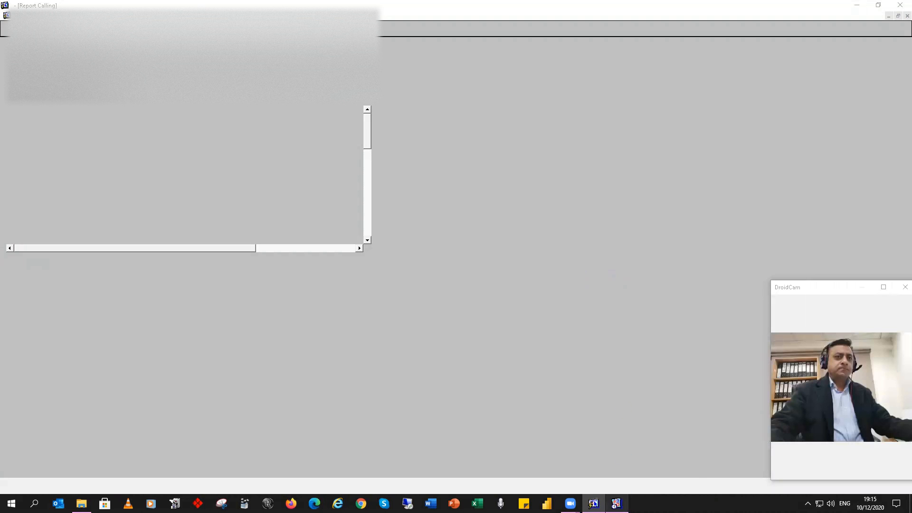
double_click(543, 105)
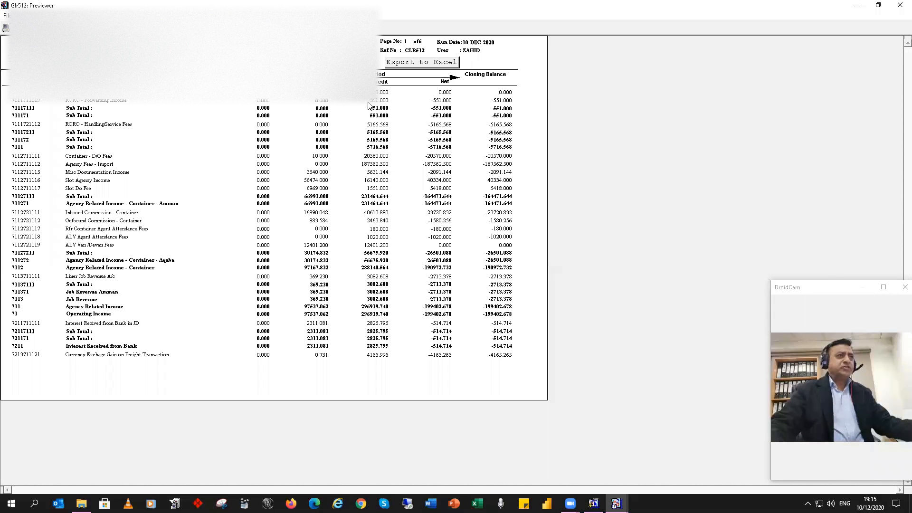
Step: Export the previewed trial balance to Excel and autofit the columns of the new workbook's sheet
left_click(419, 63)
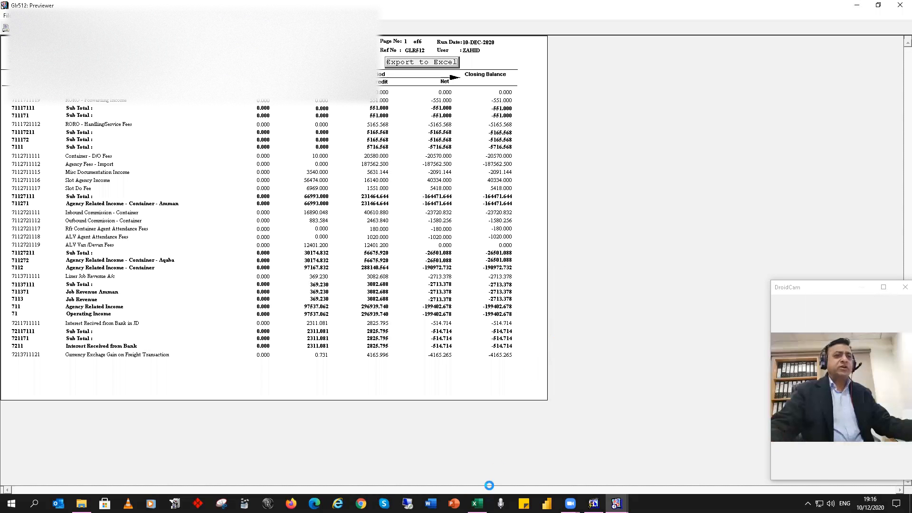
mouse_move(478, 503)
left_click(478, 479)
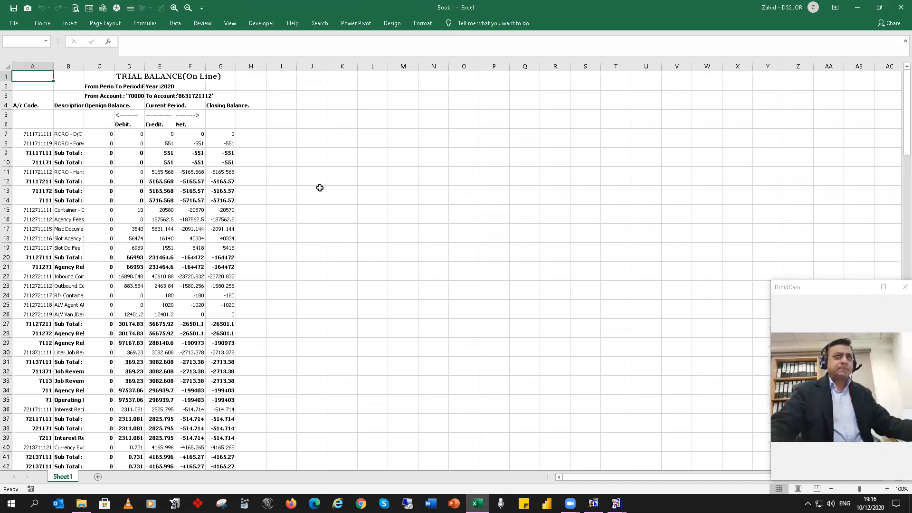
left_click(630, 124)
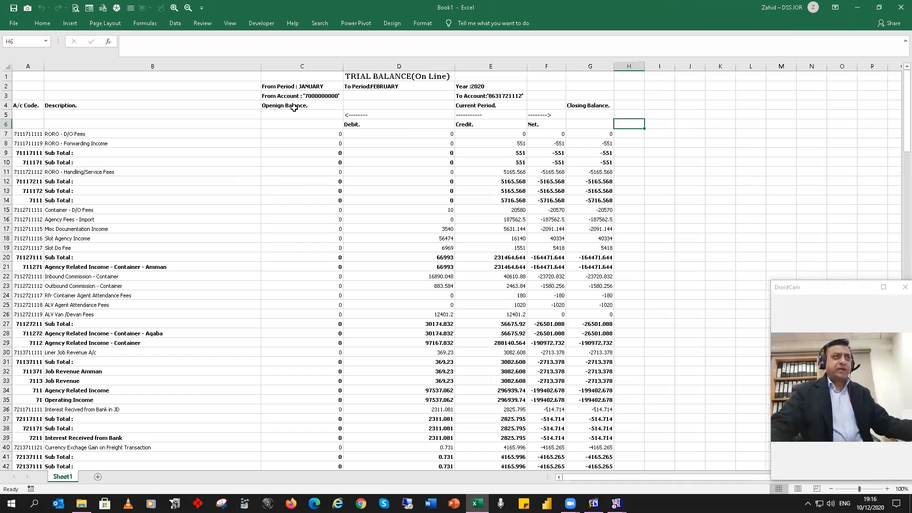
Step: Check in Excel's ribbon customization options that the Developer tab is enabled, and view its commands
left_click(257, 25)
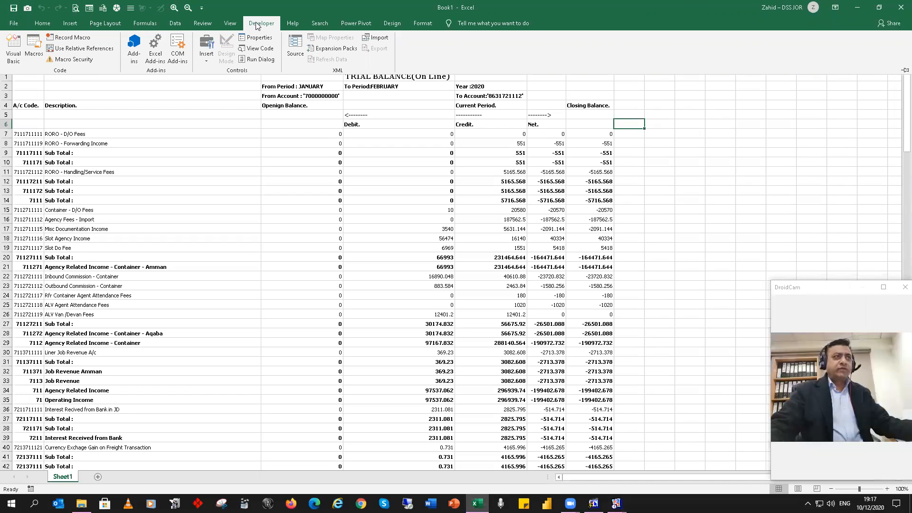
left_click(14, 24)
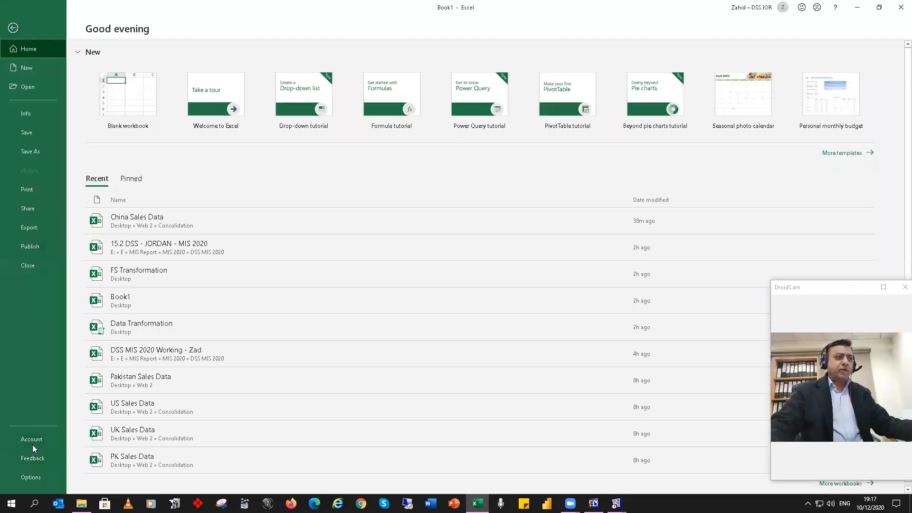
left_click(37, 476)
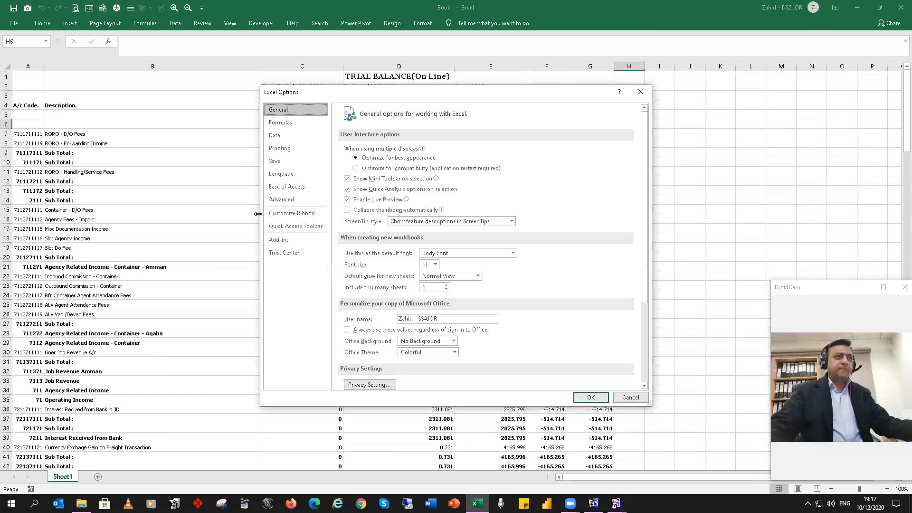
left_click(306, 200)
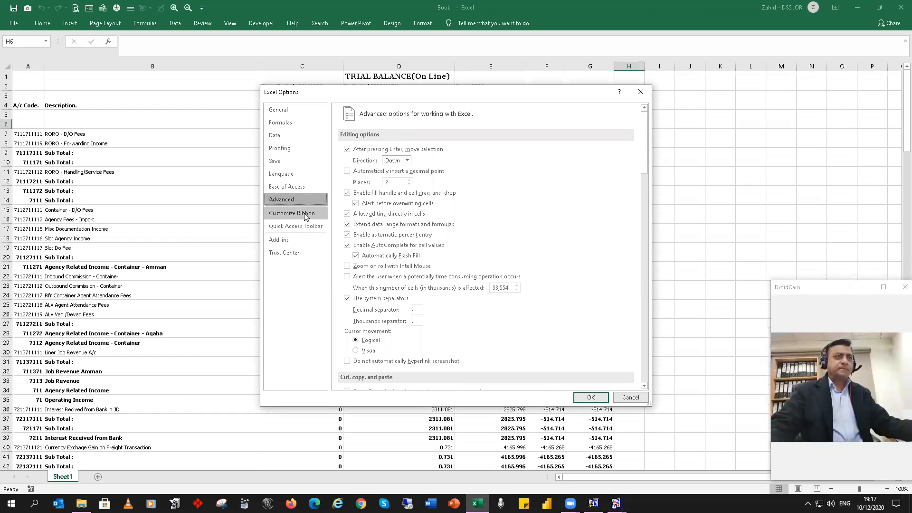
left_click(306, 214)
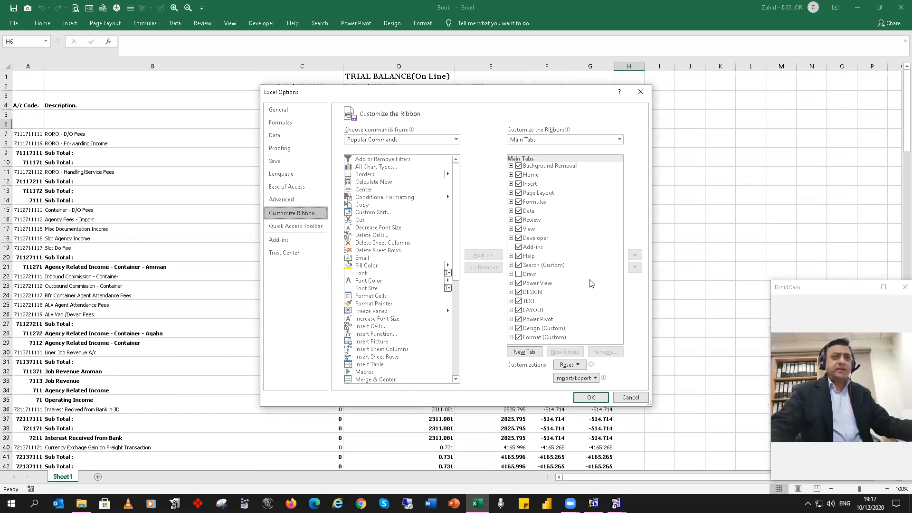
left_click(519, 239)
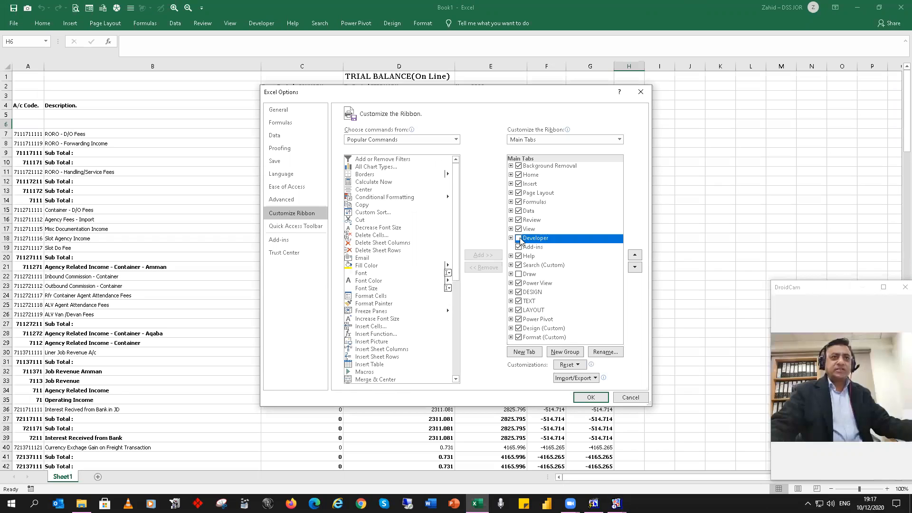
left_click(591, 397)
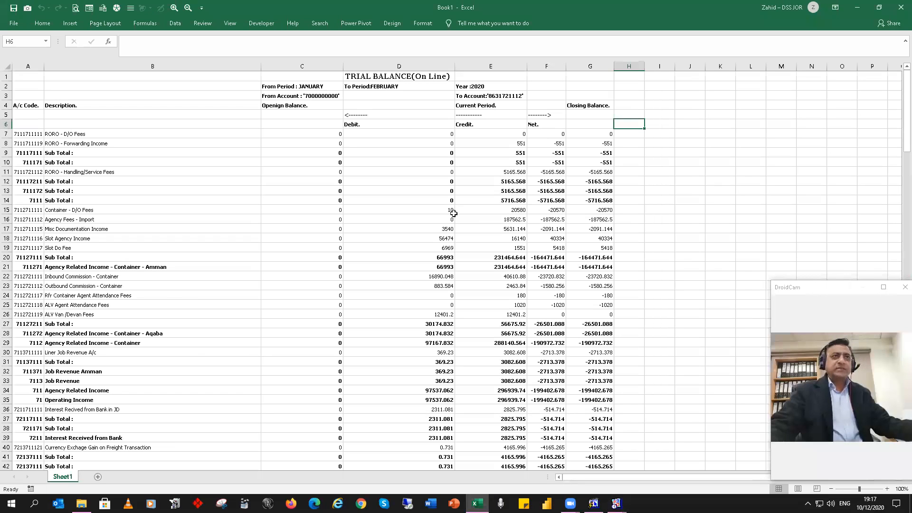
left_click(263, 26)
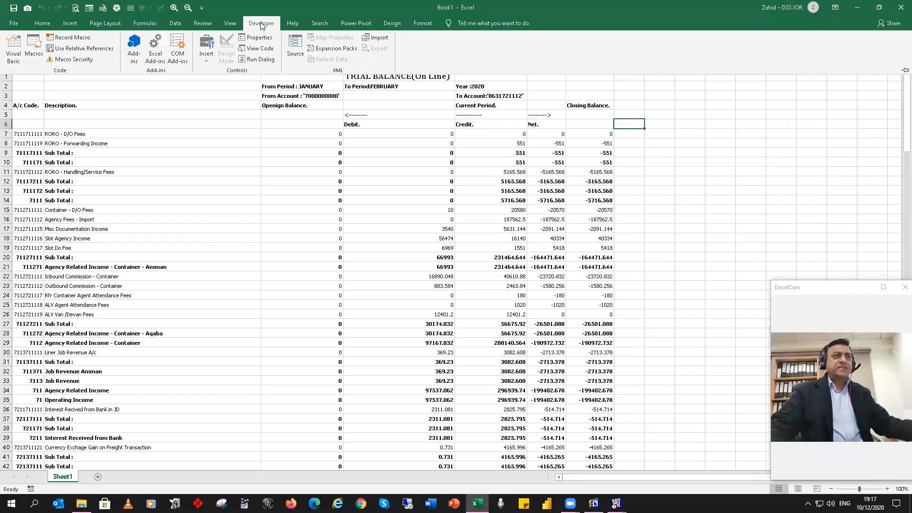
Step: Start recording a macro named FS with the shortcut Ctrl+Shift+V, stored in This Workbook
left_click(230, 25)
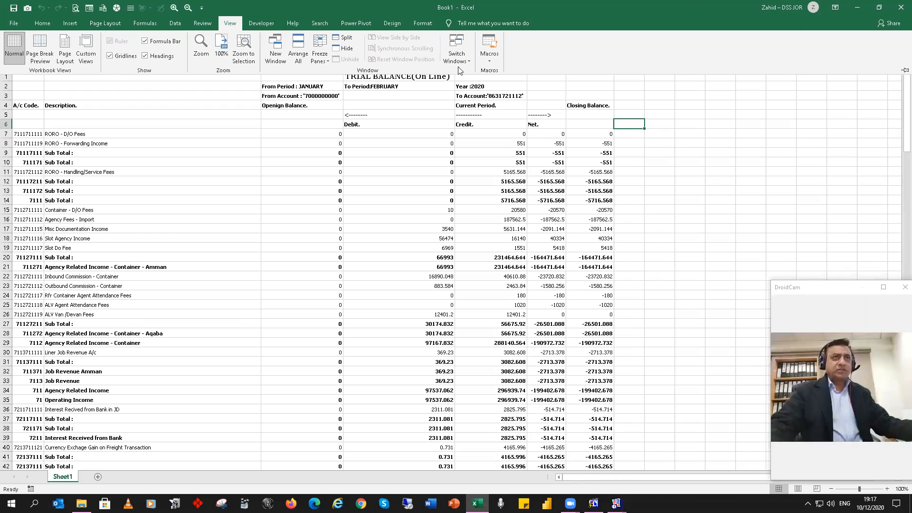
left_click(491, 63)
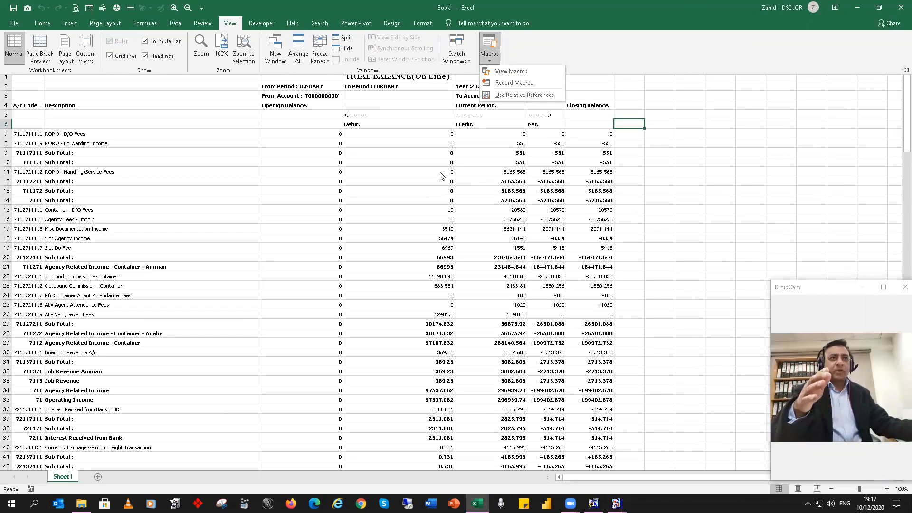
left_click(517, 83)
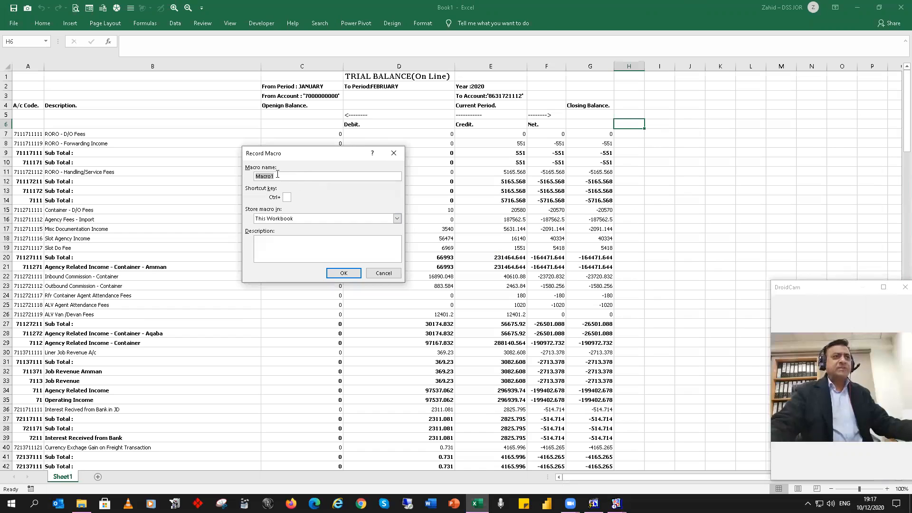
type("FS")
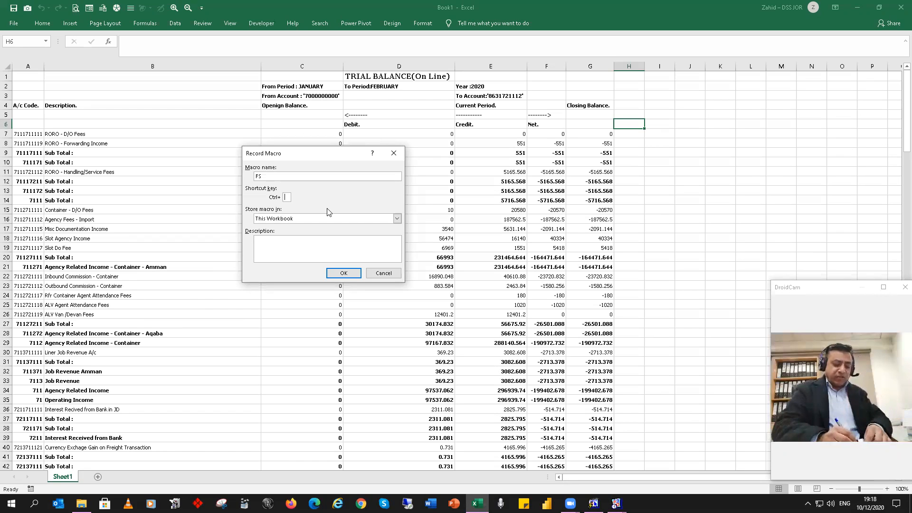
type("V")
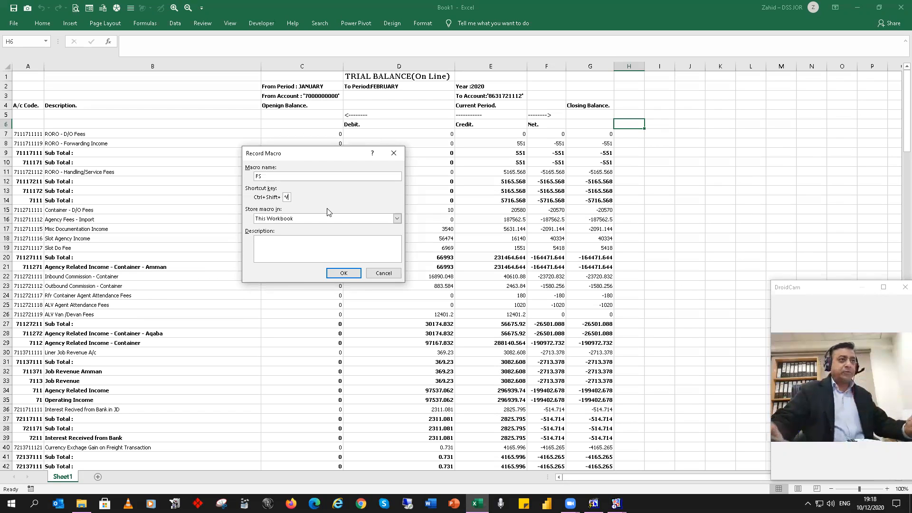
left_click(349, 273)
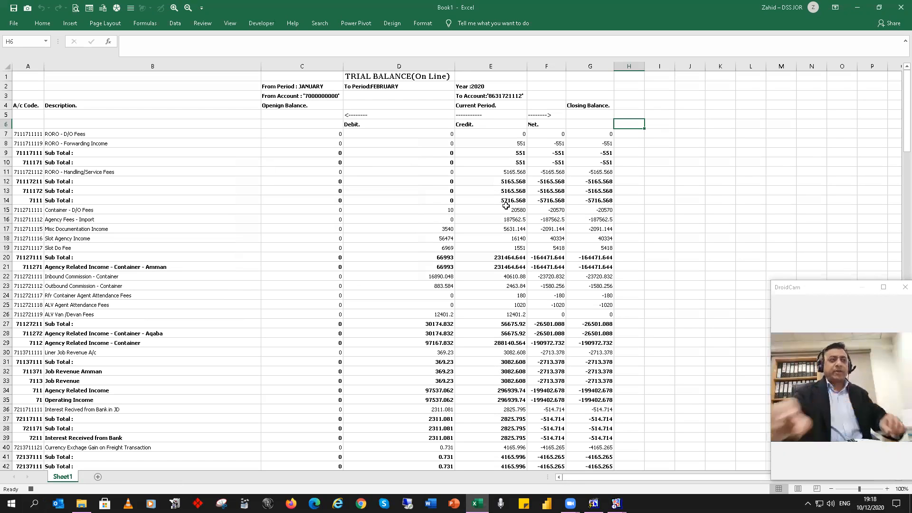
Step: Give columns C to G an equal width and copy the Debit, Credit and Net headings from D6:F6 to D4:F4
left_click_drag(307, 68, 615, 66)
left_click(356, 124)
left_click_drag(355, 124, 501, 124)
key("ctrl+c")
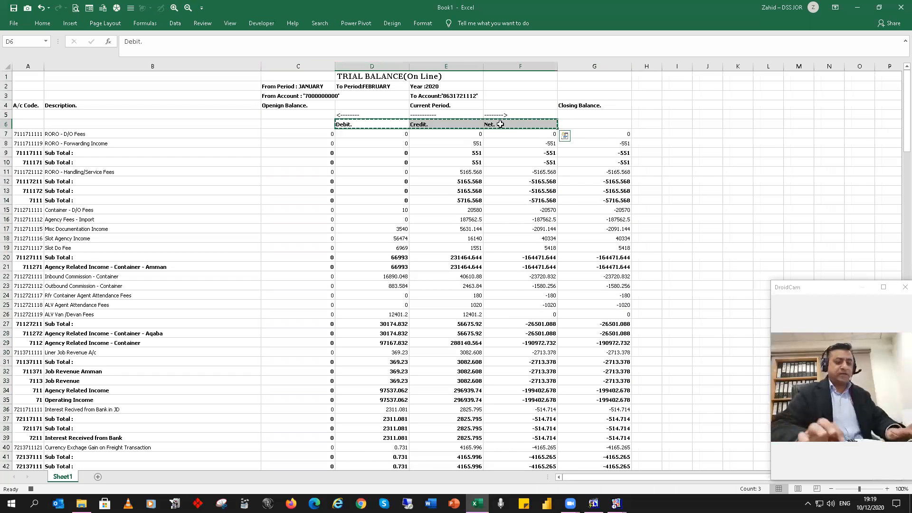
left_click(361, 105)
key("ctrl+v")
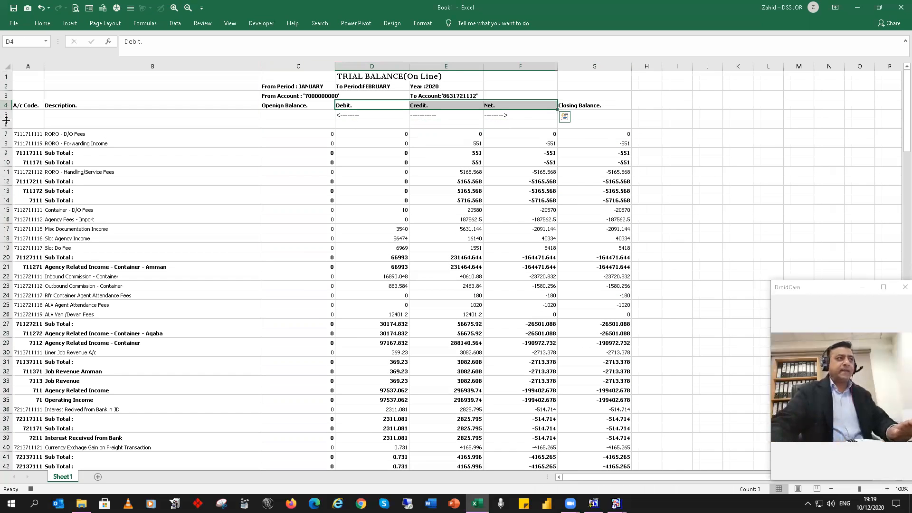
Step: Delete rows 5 and 6 below the heading row
left_click_drag(6, 115, 6, 124)
right_click(10, 124)
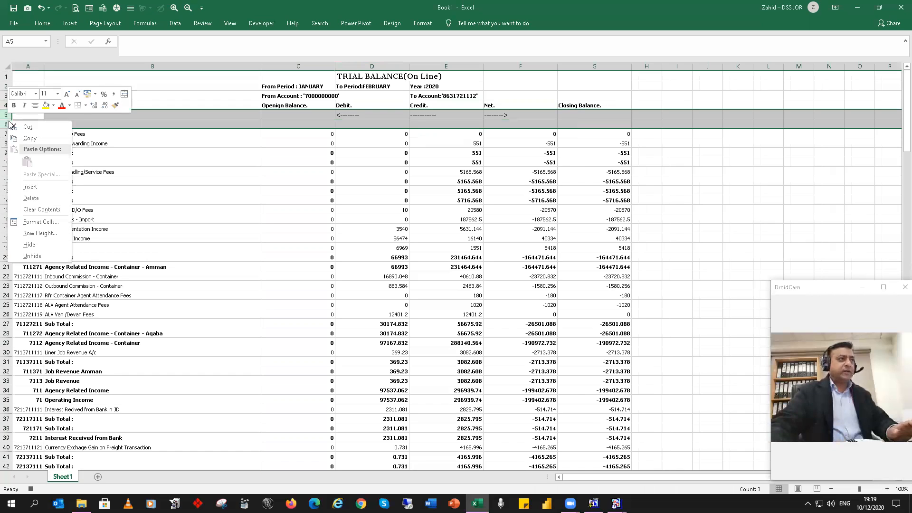
left_click(42, 198)
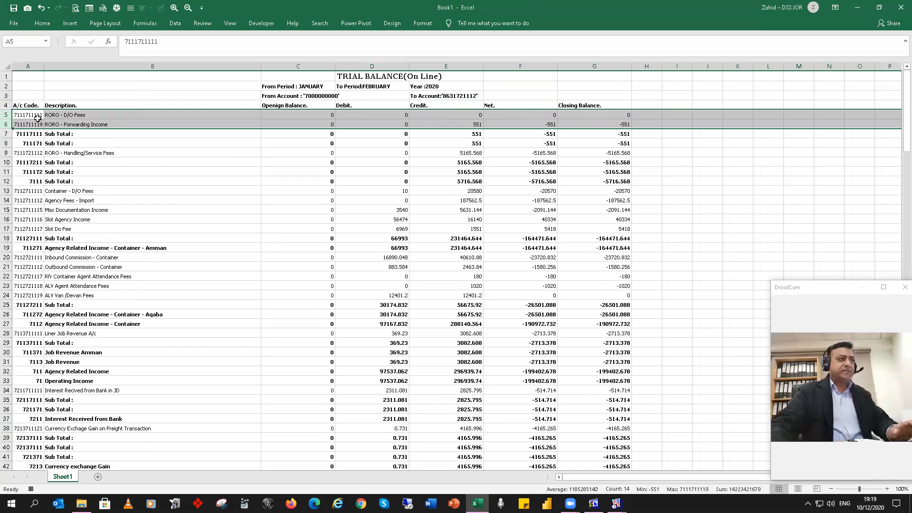
Step: Convert the account codes in column A to Text format with Text to Columns, using the Delimited type
left_click(27, 66)
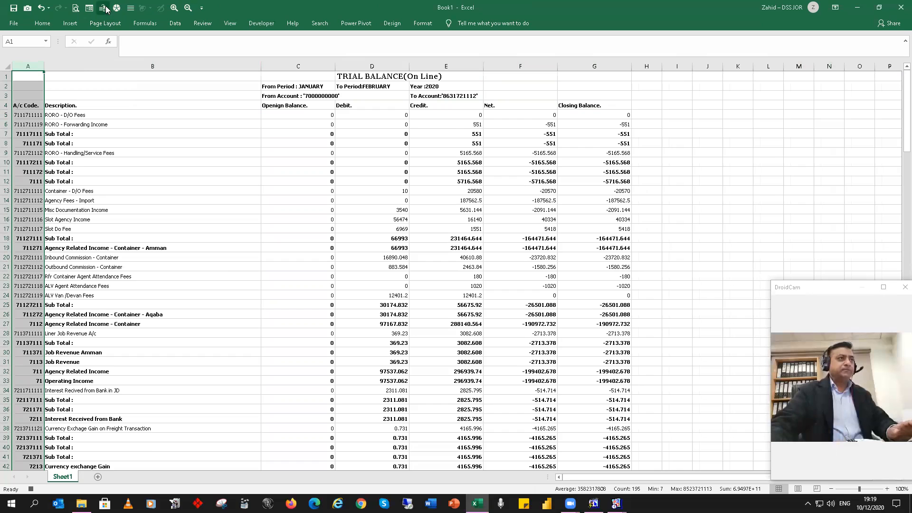
left_click(175, 24)
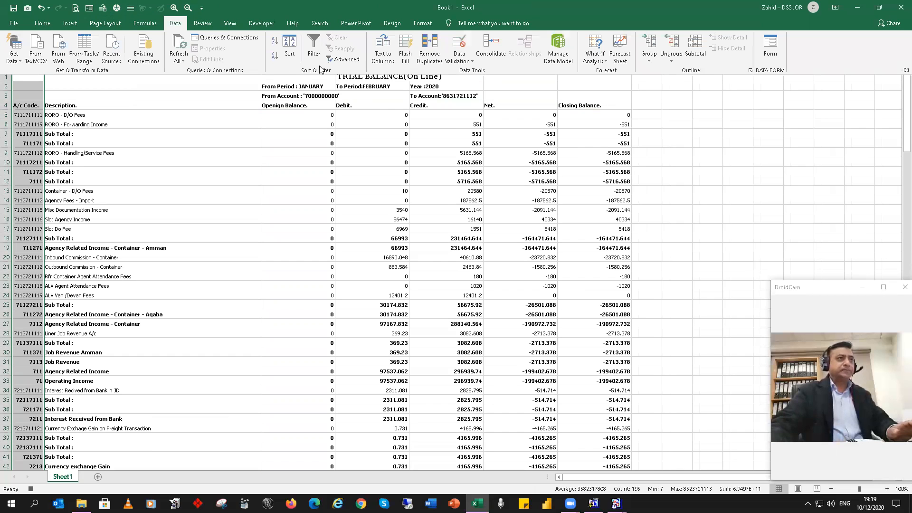
left_click(383, 50)
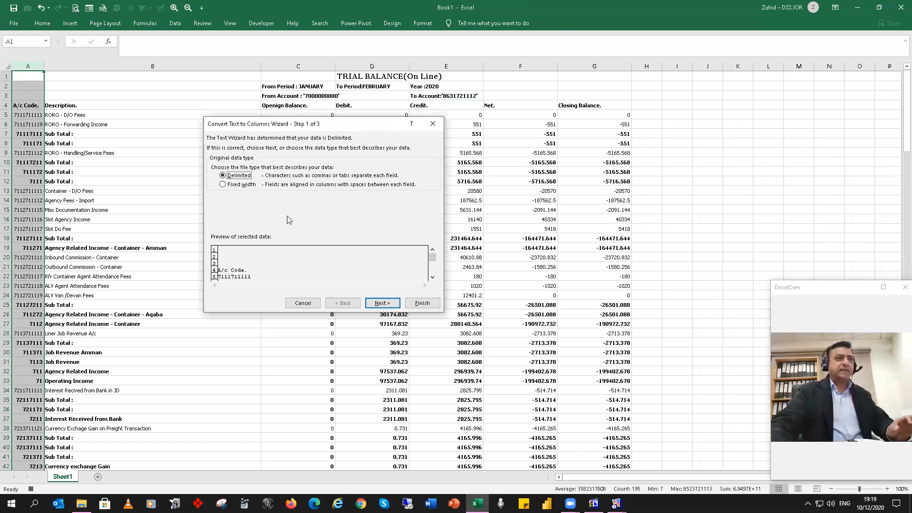
left_click(383, 303)
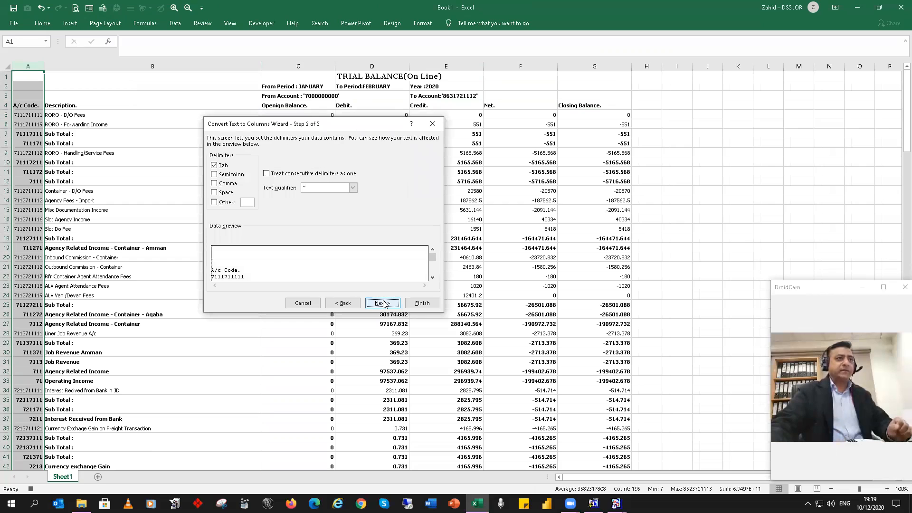
left_click(383, 303)
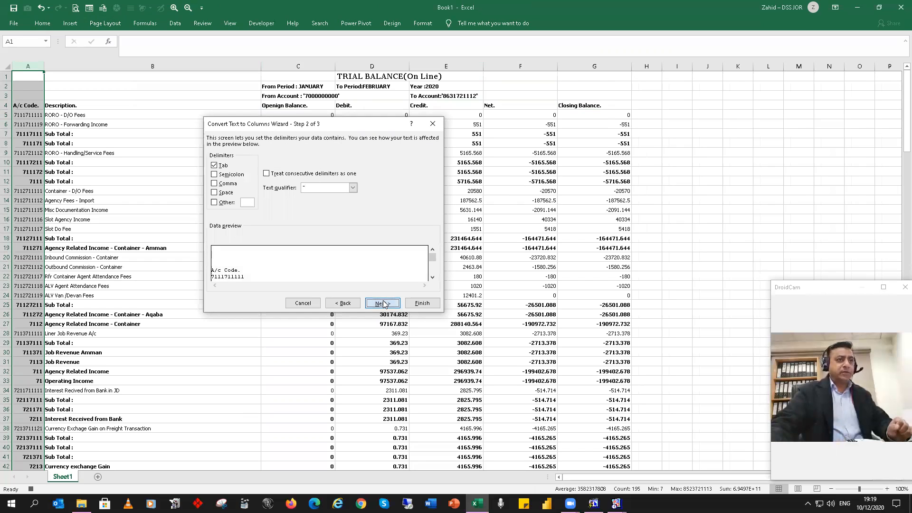
left_click(214, 167)
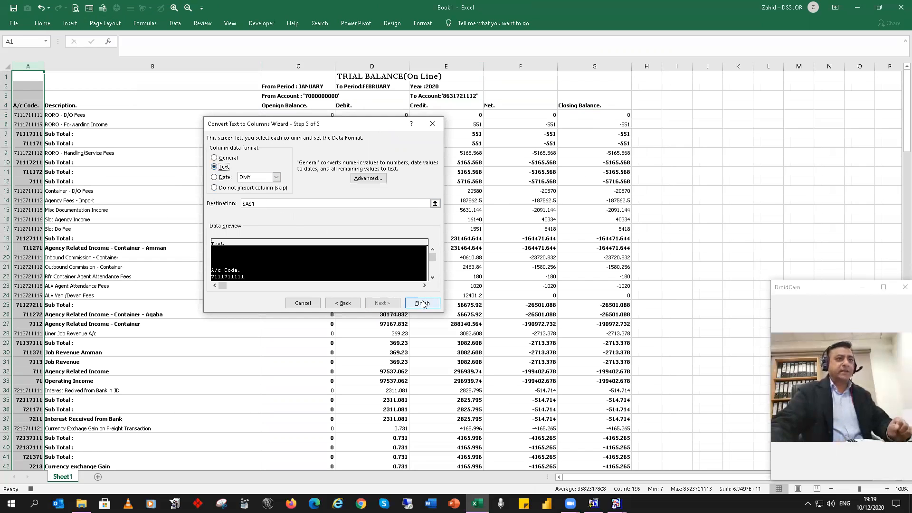
left_click(422, 303)
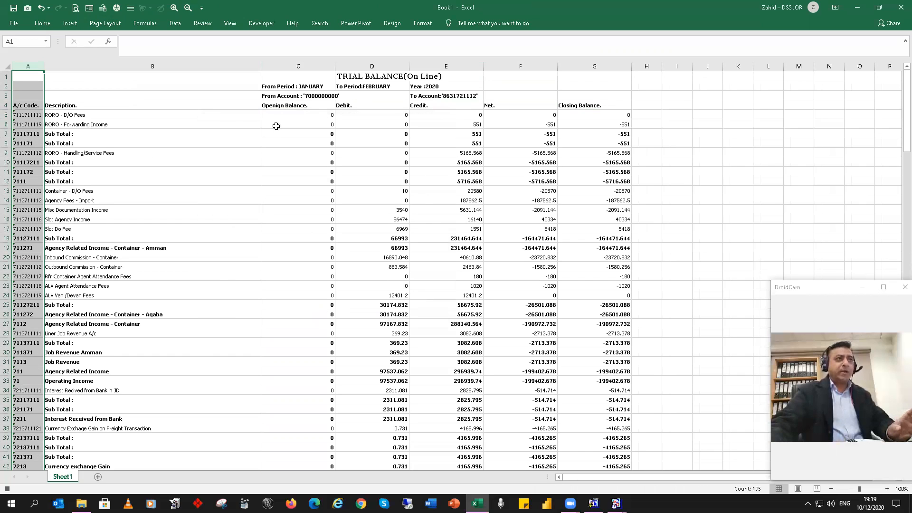
Step: Apply the Comma number style to columns C through G
left_click(304, 143)
left_click_drag(304, 67, 580, 83)
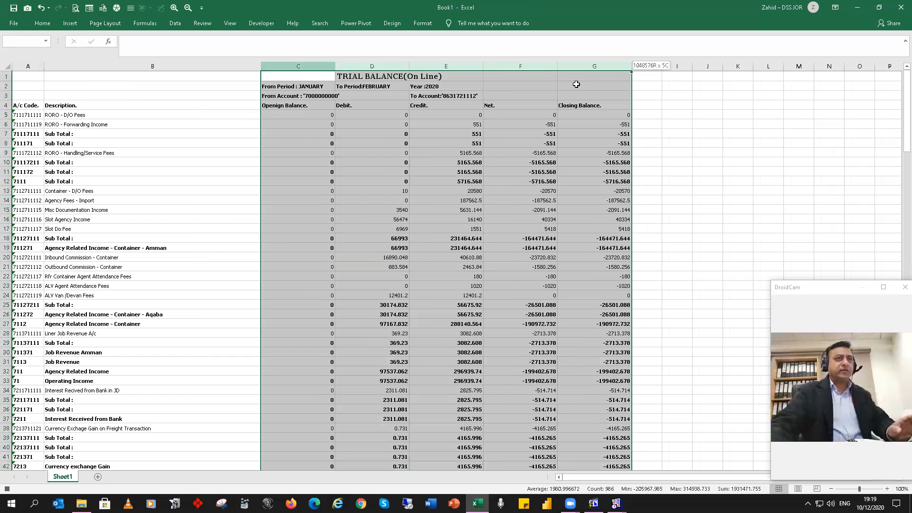
left_click(43, 23)
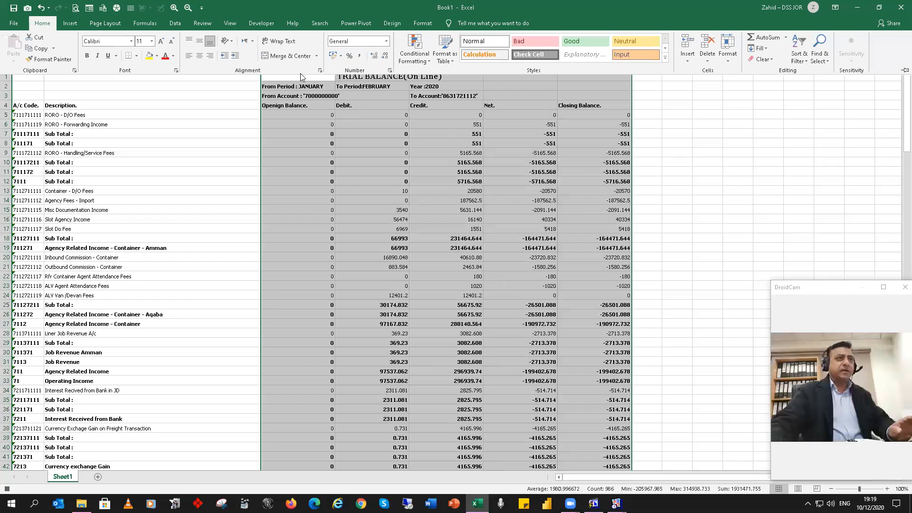
left_click(359, 56)
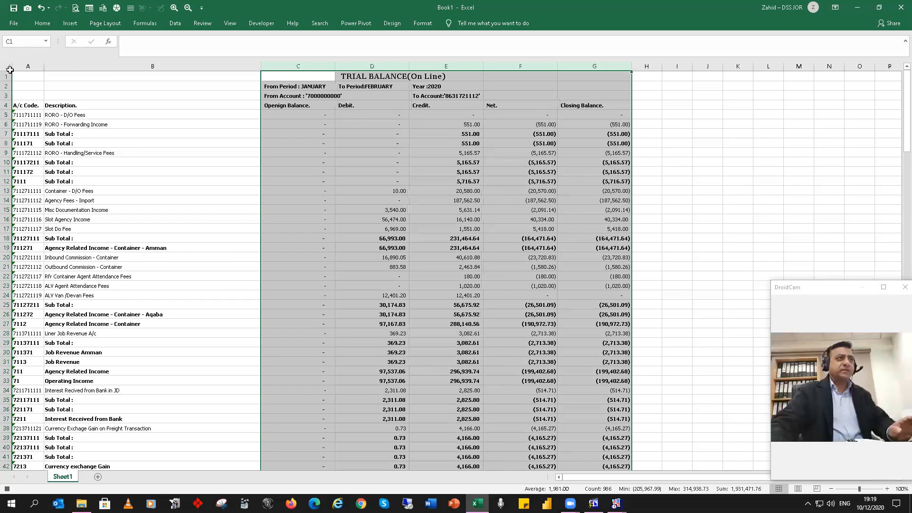
Step: Set the font of the whole sheet to Calibri Light, size 14
left_click(8, 67)
left_click(42, 23)
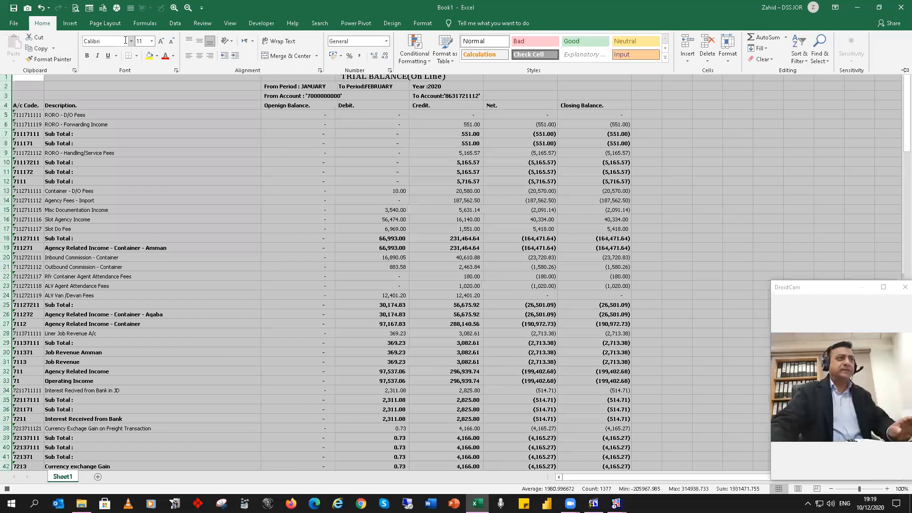
left_click(132, 41)
left_click(131, 64)
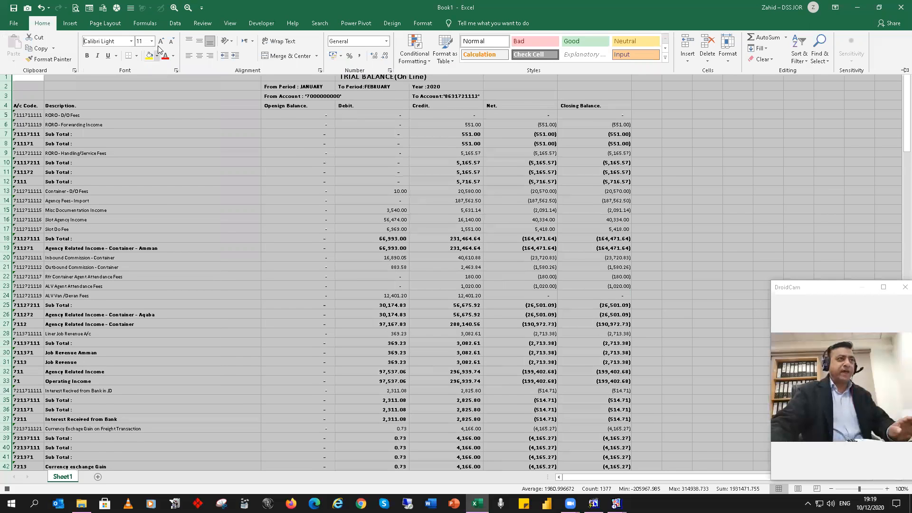
left_click(161, 45)
left_click(162, 45)
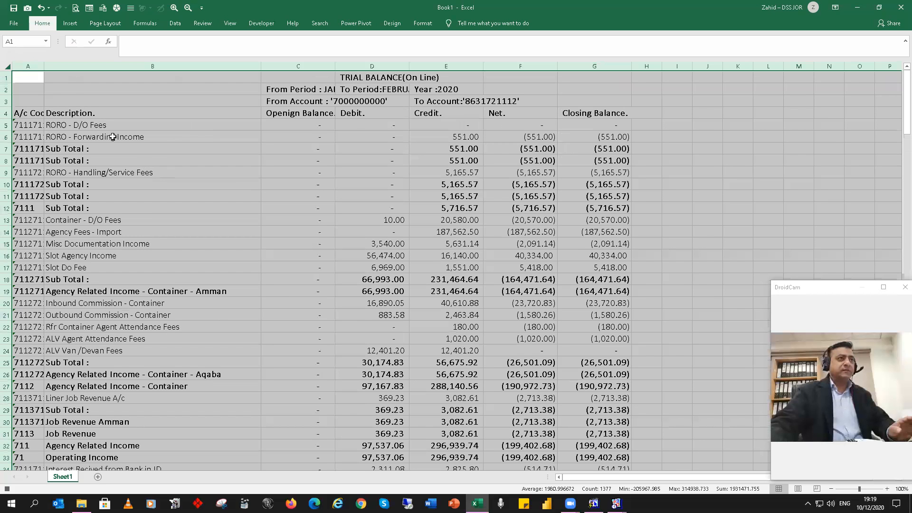
Step: Autofit column A to its account codes and widen the Closing Balance column slightly
left_click(27, 89)
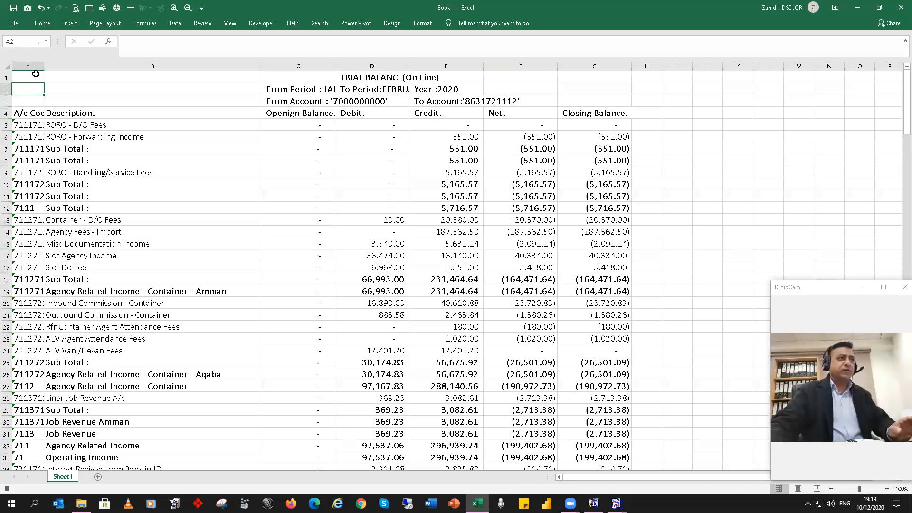
double_click(42, 64)
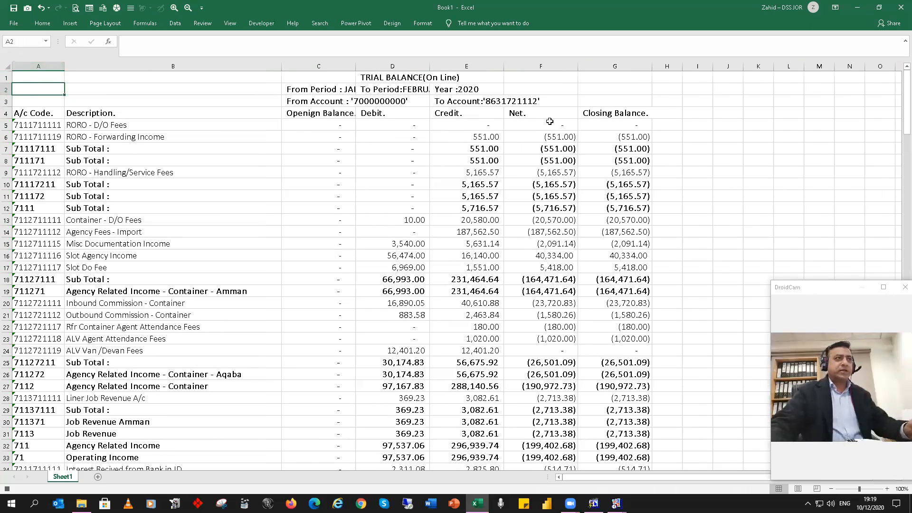
left_click_drag(650, 63, 658, 63)
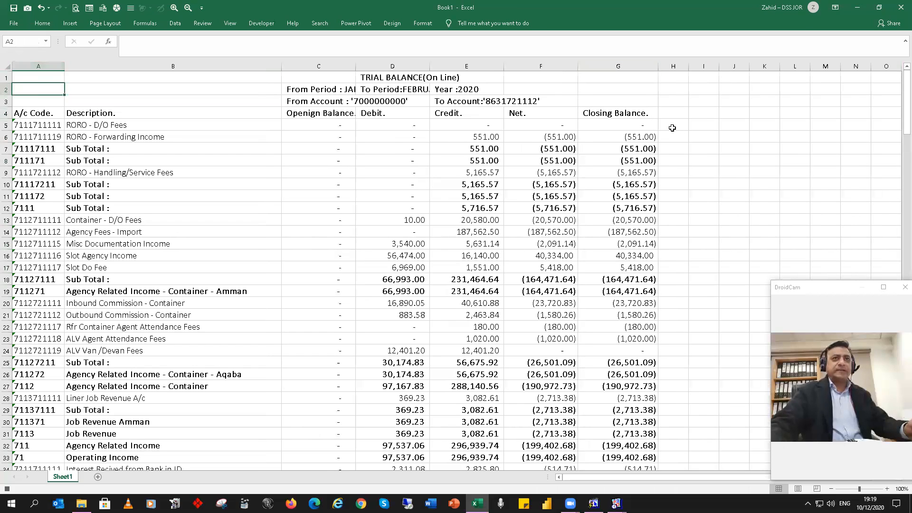
Step: Enter =LEN(A5) in H5 to count the account code's characters and fill the formula down column H
left_click(672, 124)
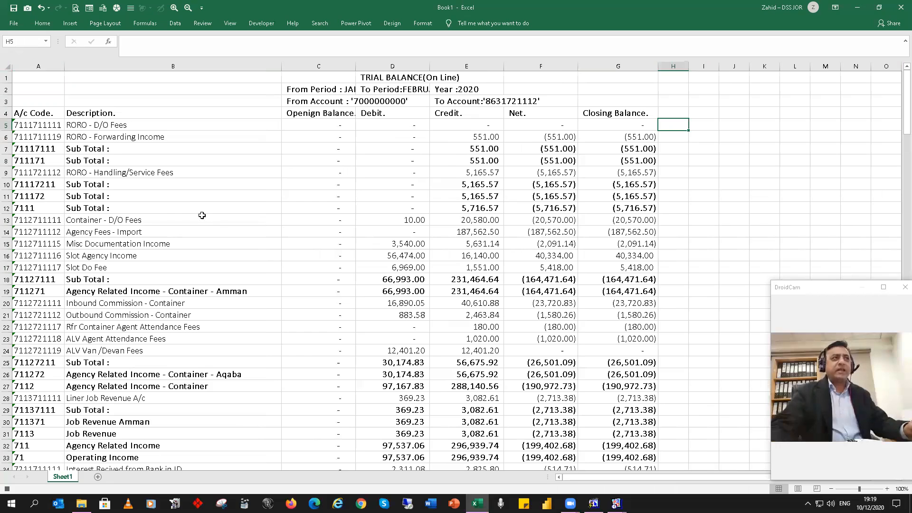
left_click(38, 125)
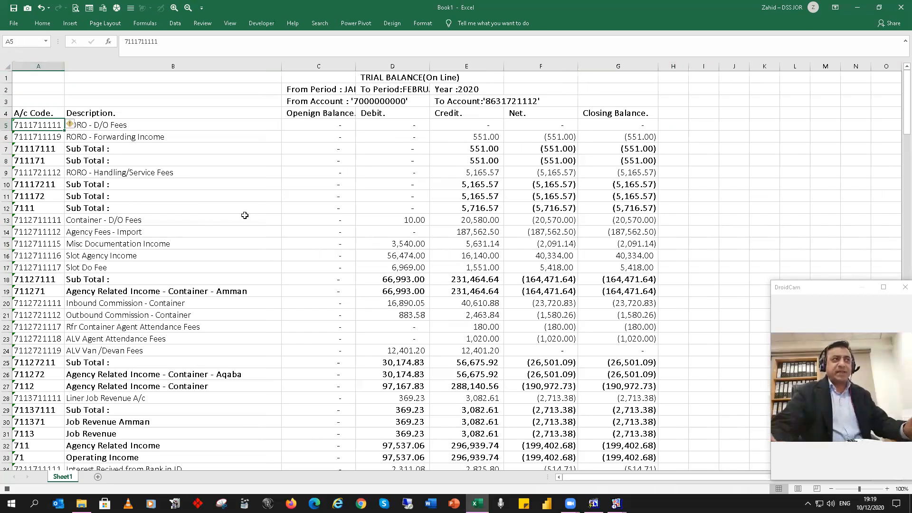
left_click(673, 125)
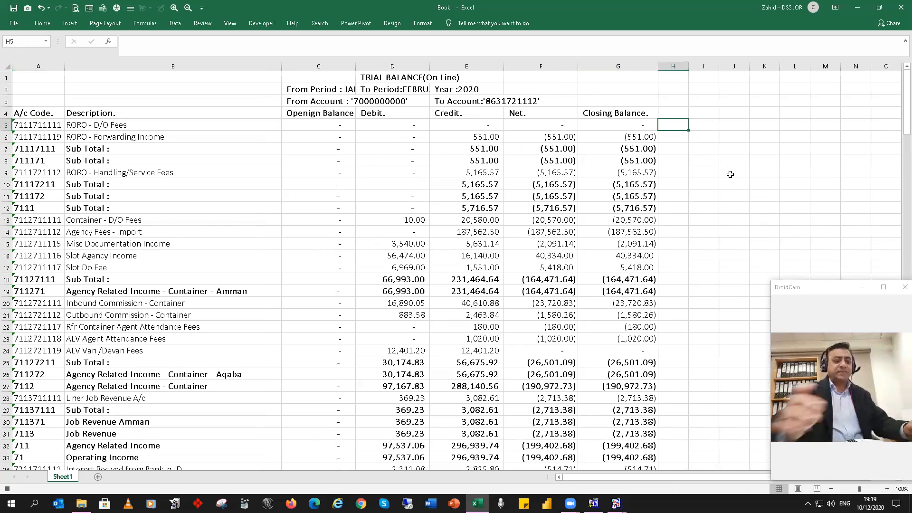
type("=L")
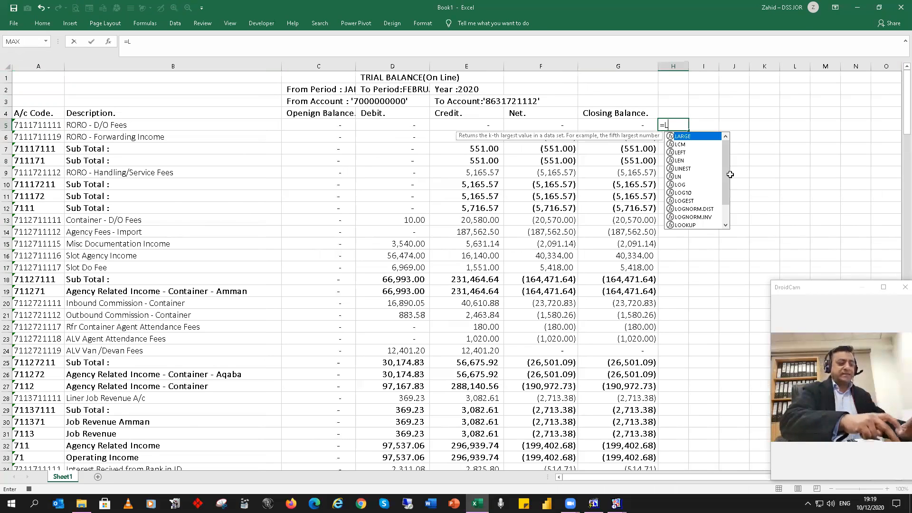
type("EN")
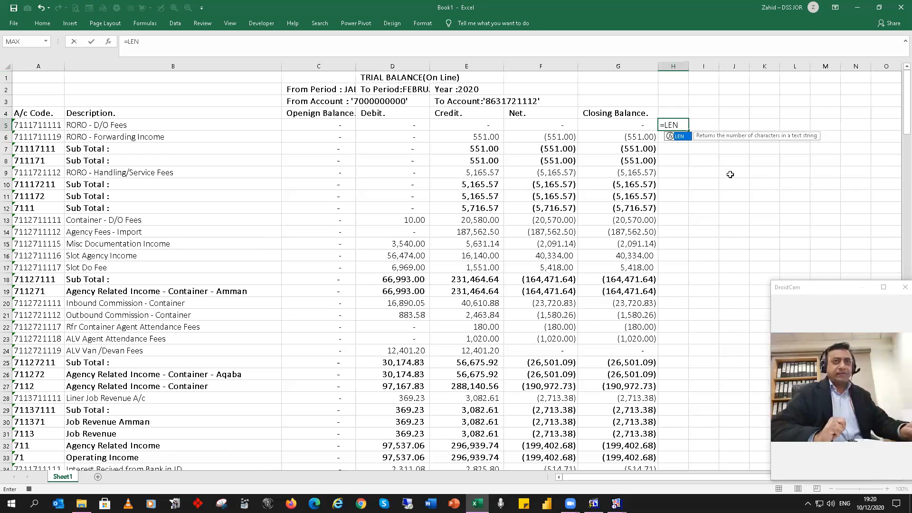
type("(")
key("Left")
key("Left")
key("Left")
key("Left")
key("Left")
key("Left")
key("Left")
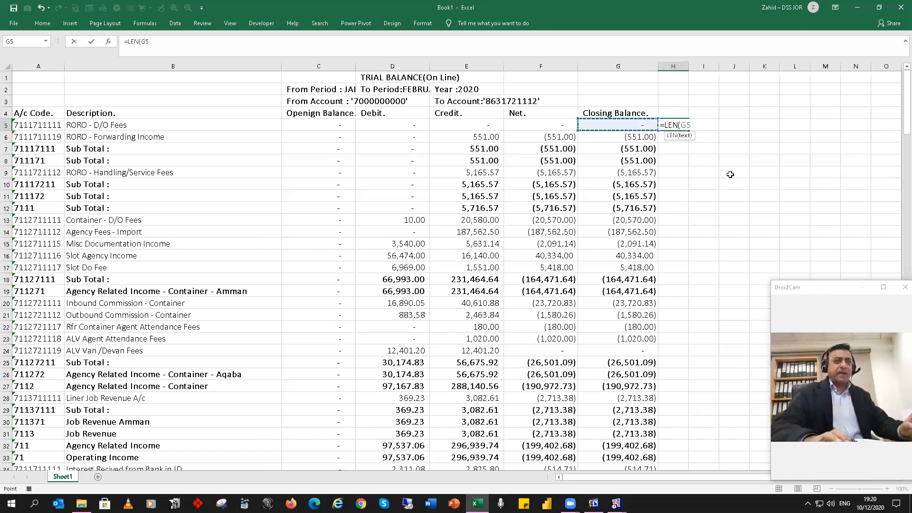
key("Return")
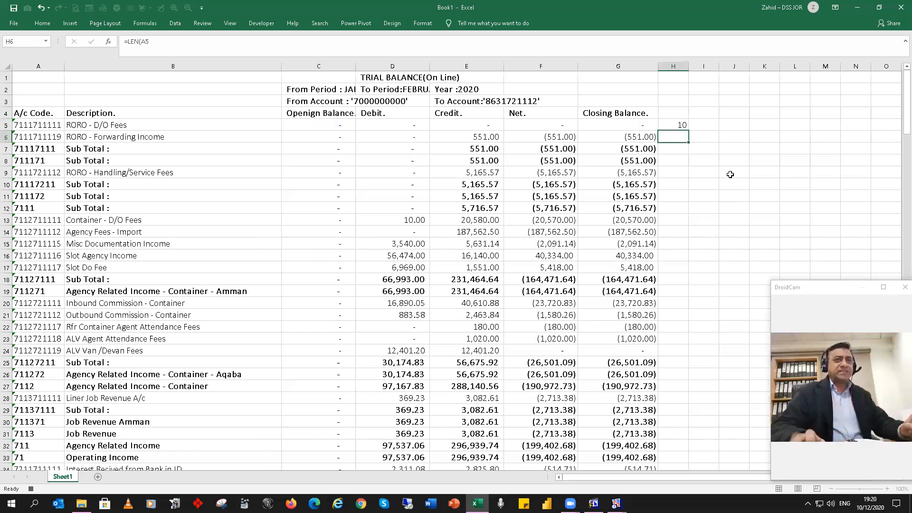
key("Up")
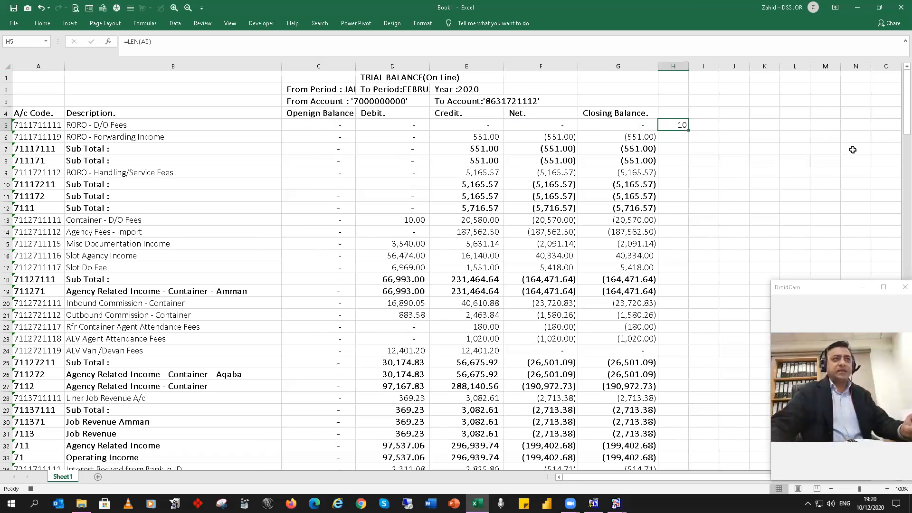
double_click(689, 130)
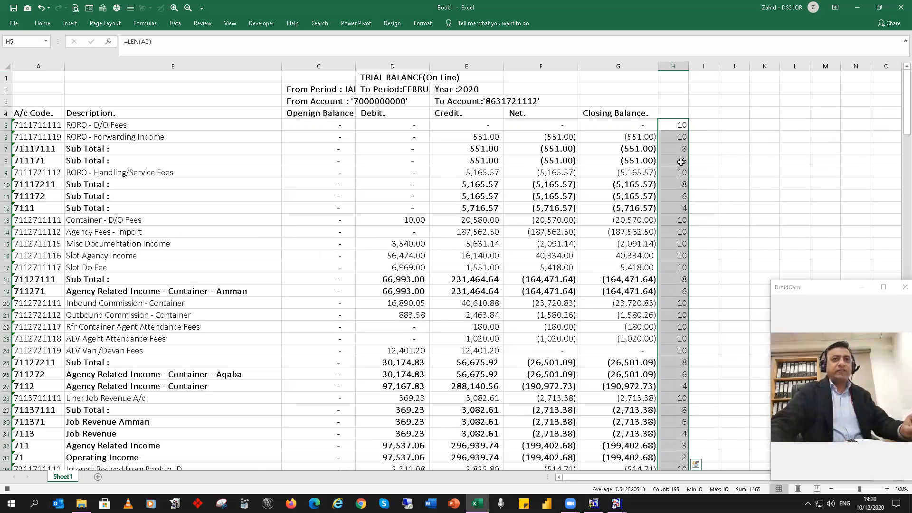
Step: Compare the code length in H12 with the account code in A12
left_click(676, 209)
key("Left")
key("Left")
key("Left")
key("Left")
key("Left")
key("Left")
key("Left")
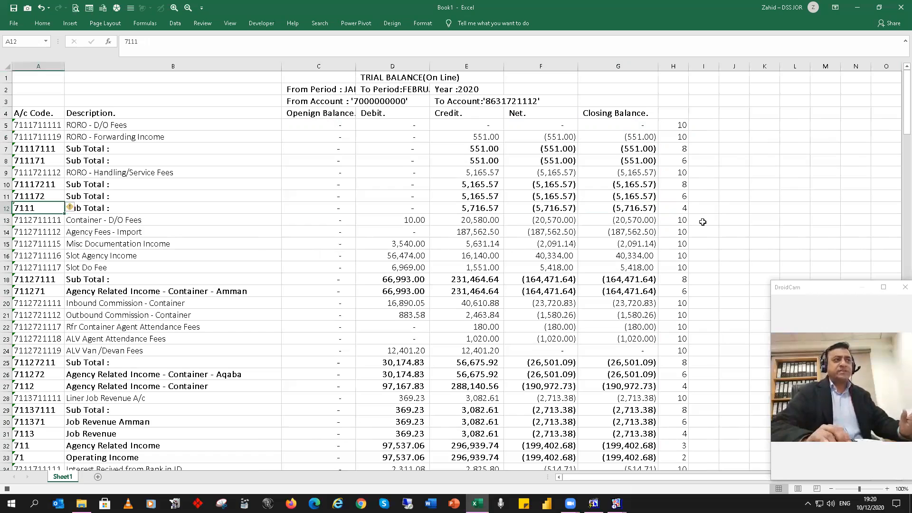
key("Right")
key("Right")
key("Right")
key("Right")
key("Right")
key("Right")
key("Right")
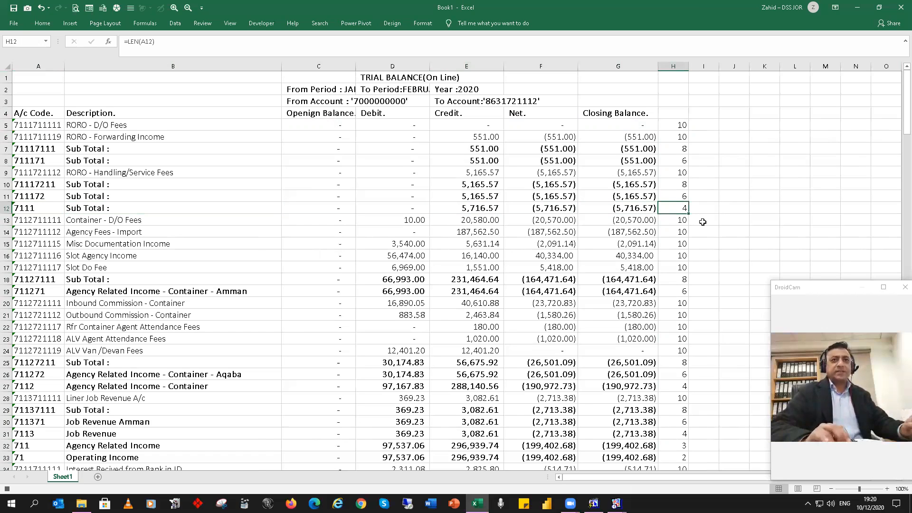
Step: Center the headings in row 4 and turn on filtering for that row
left_click(5, 113)
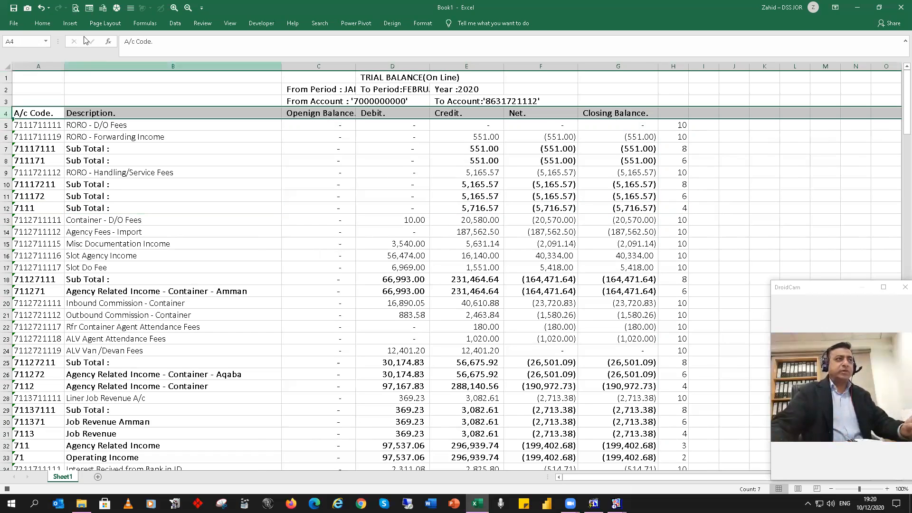
left_click(45, 24)
left_click(210, 56)
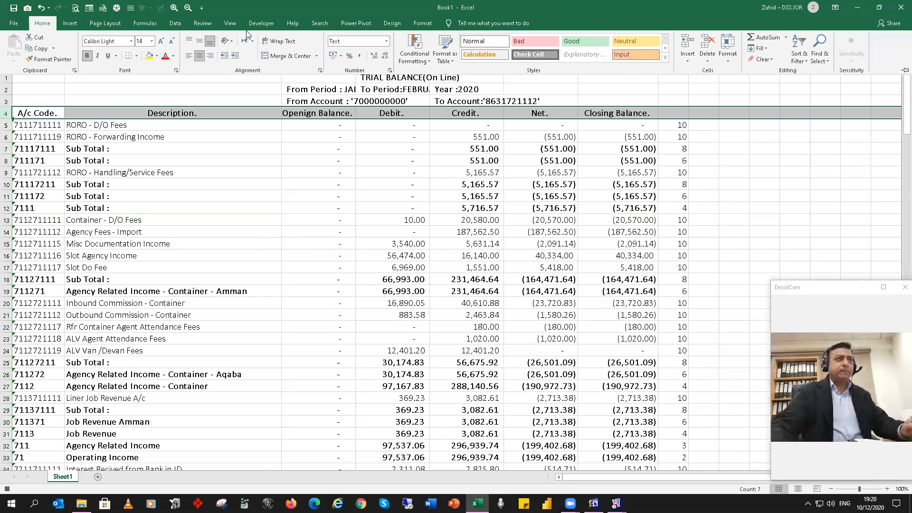
left_click(175, 23)
left_click(314, 47)
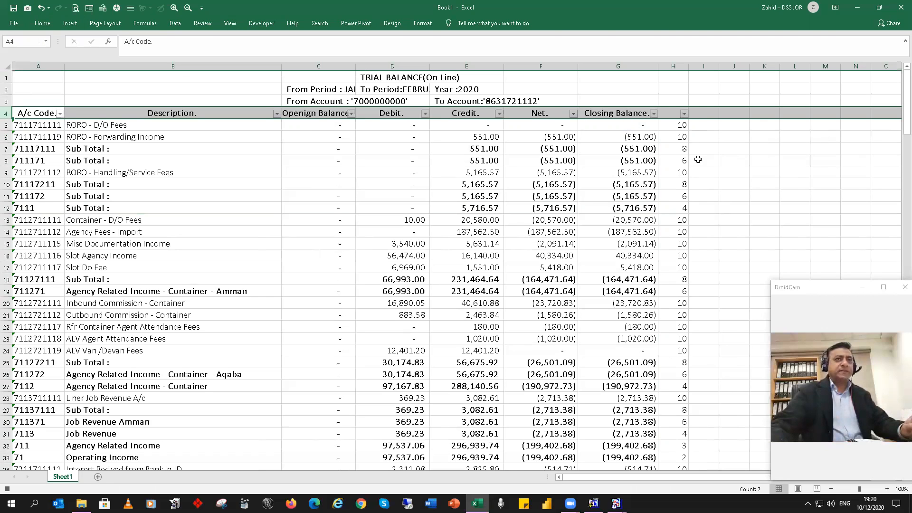
Step: Filter column H to show only the rows with code lengths 4, 6 and 8
left_click(684, 114)
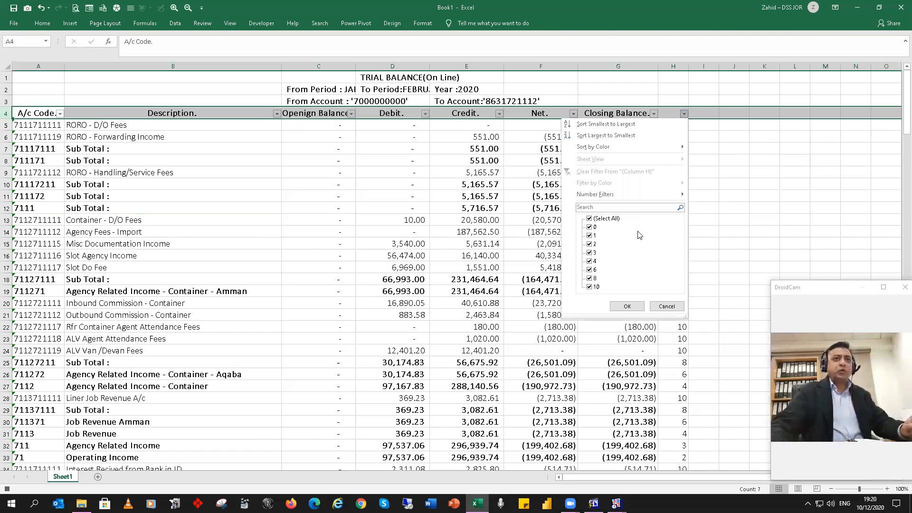
left_click(609, 219)
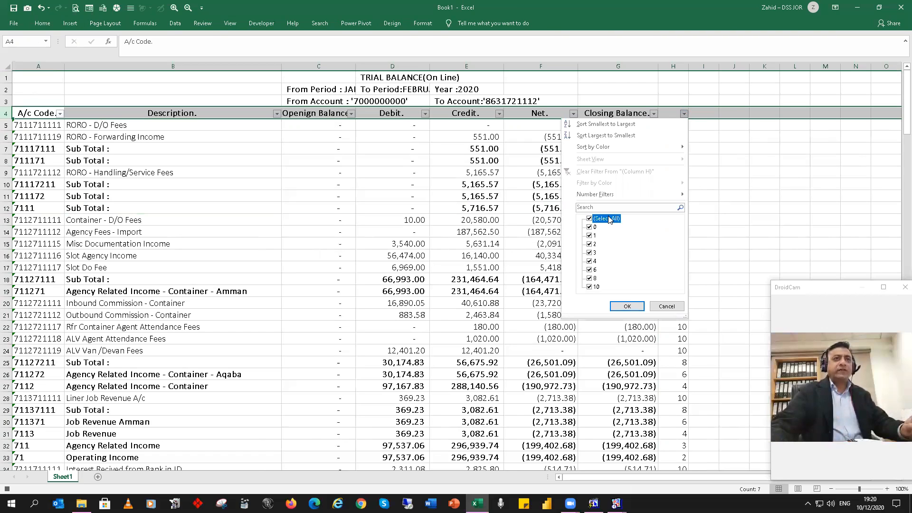
left_click(594, 262)
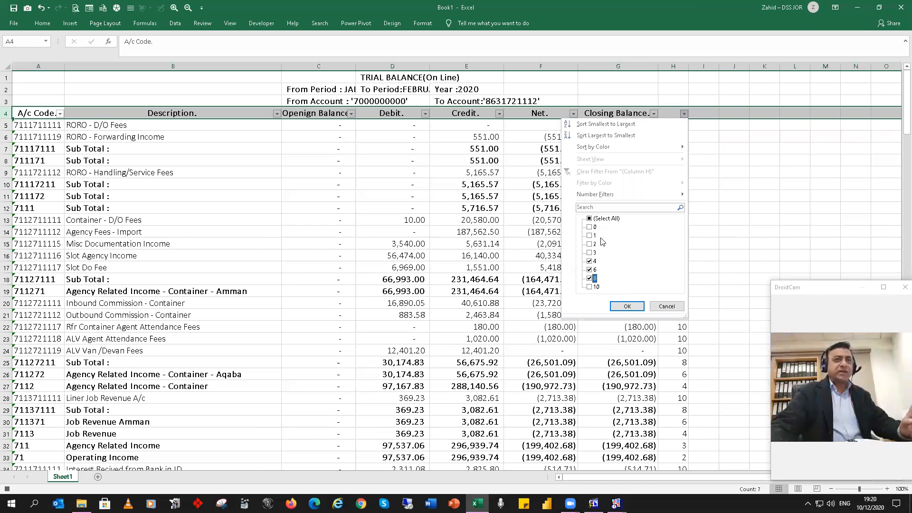
left_click(628, 307)
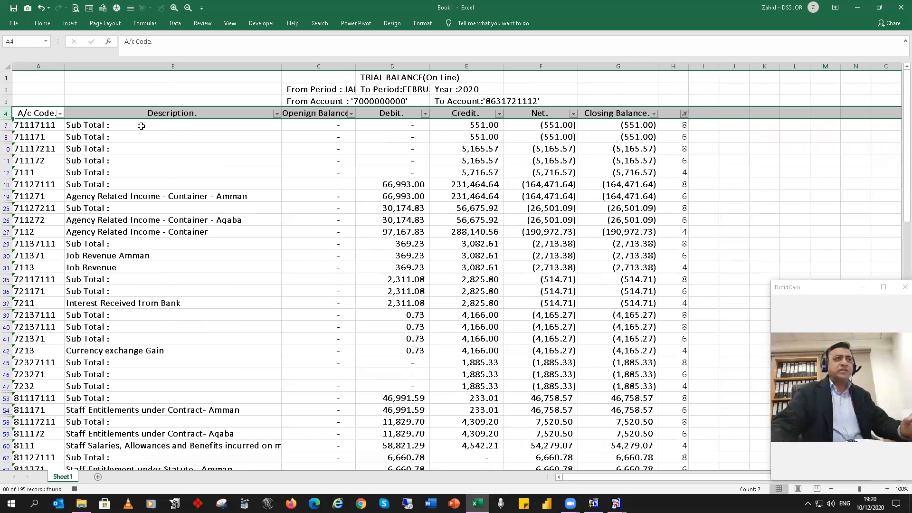
left_click(141, 126)
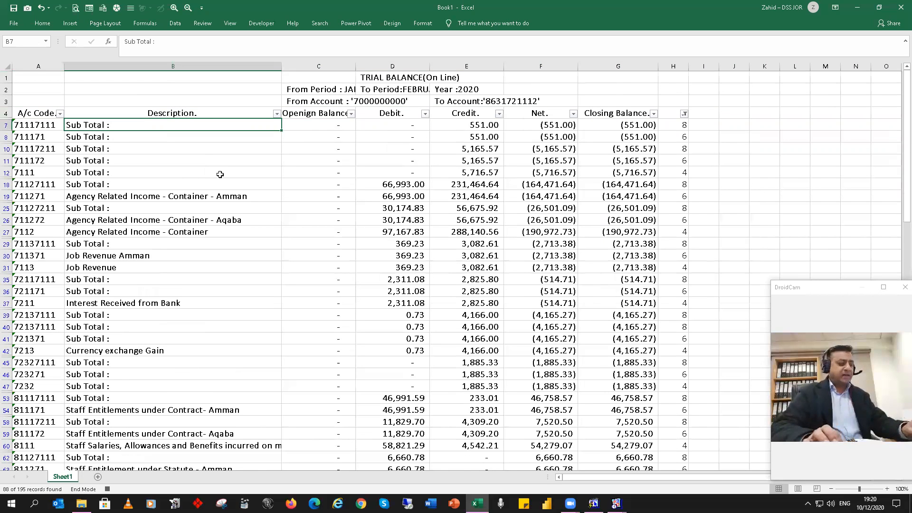
Step: Delete all the filtered rows below the row 4 headings and clear the filter to show the remaining accounts
key("ctrl+shift+Down")
right_click(142, 224)
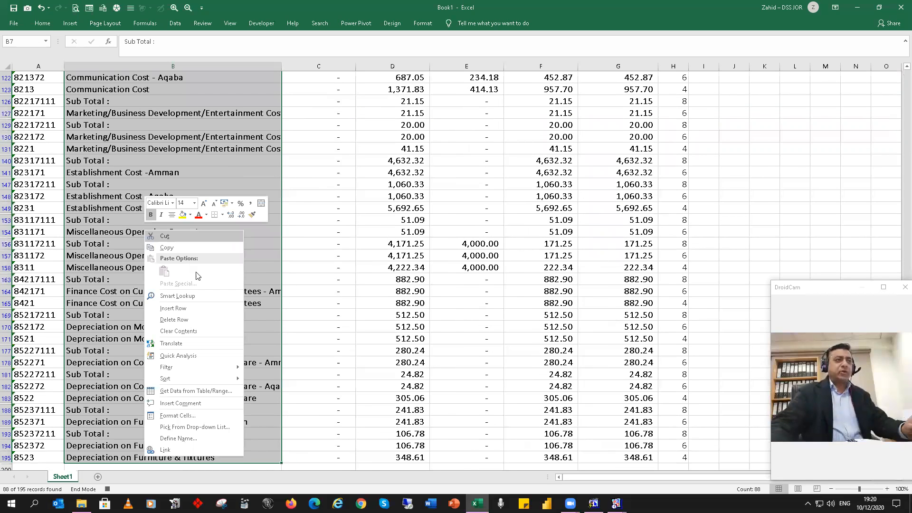
left_click(195, 315)
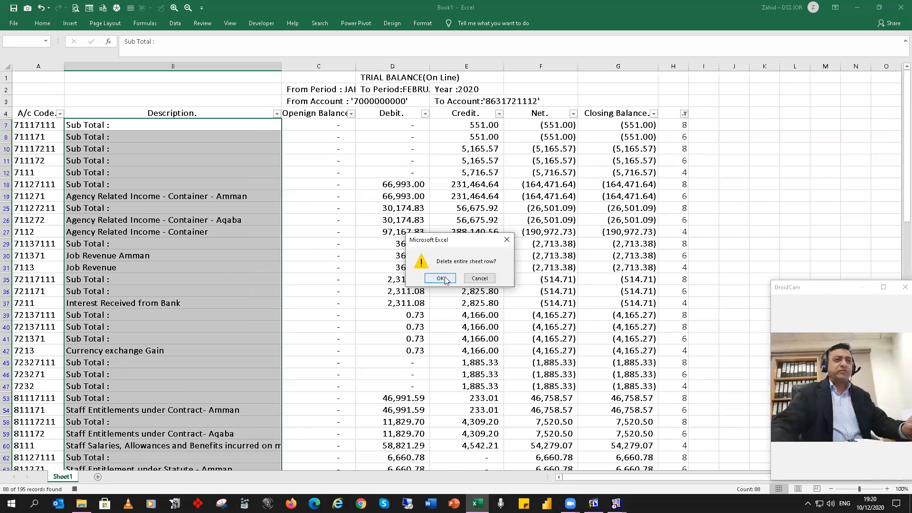
left_click(441, 279)
left_click(175, 23)
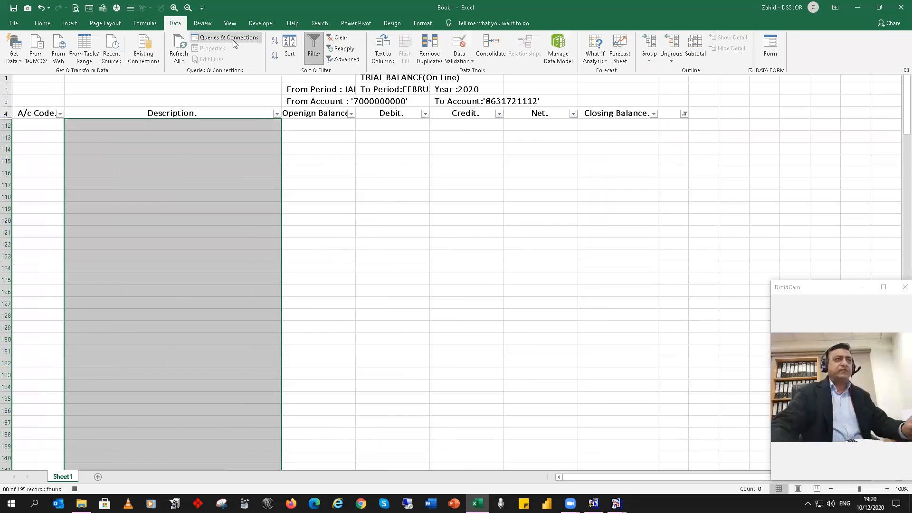
left_click(338, 37)
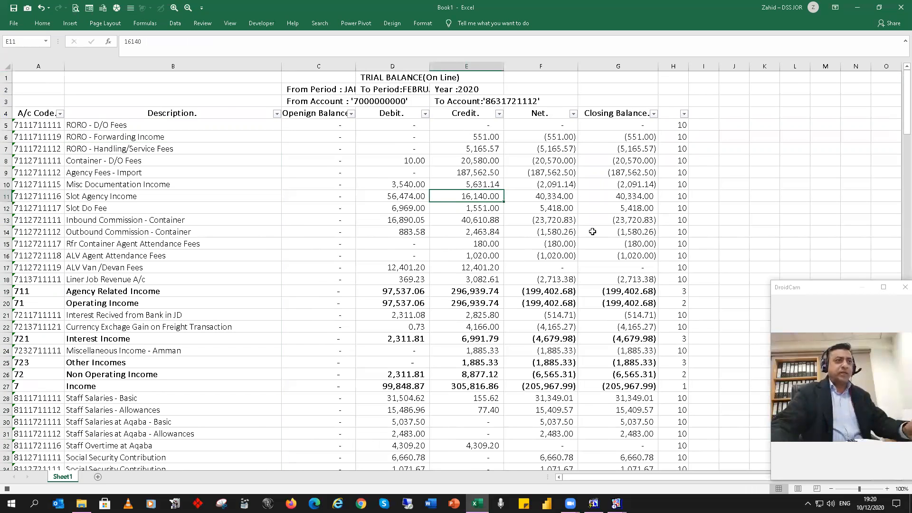
Step: Turn off filtering on the heading row and stop recording the macro
scroll(512, 262, "down", 3)
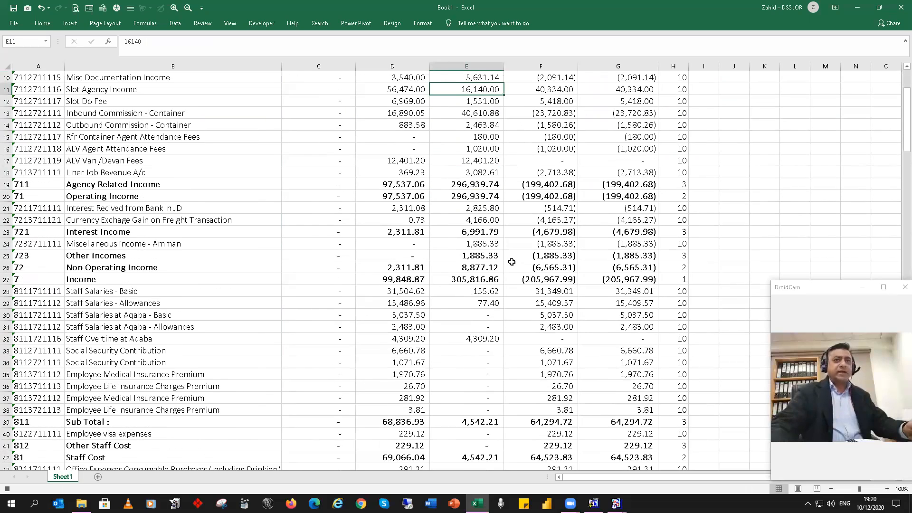
scroll(512, 262, "down", 1)
scroll(511, 262, "up", 4)
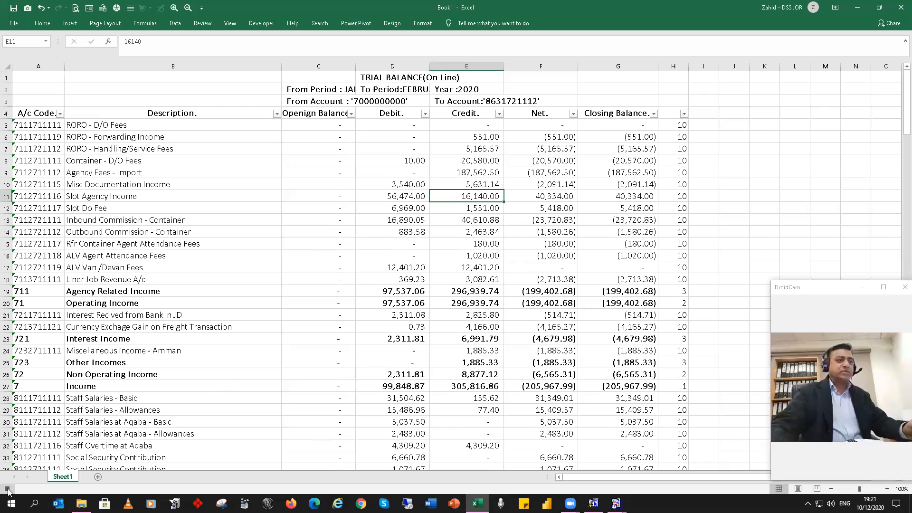
left_click(239, 233)
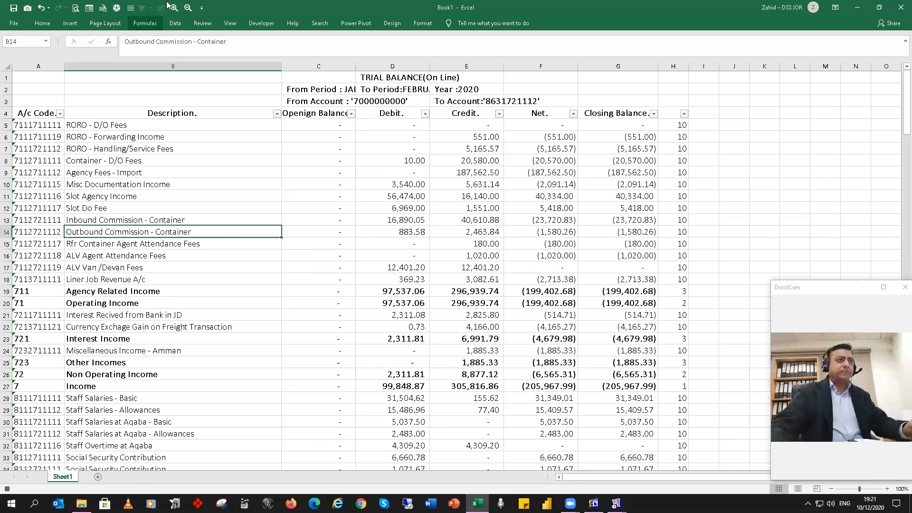
left_click(175, 23)
left_click(313, 55)
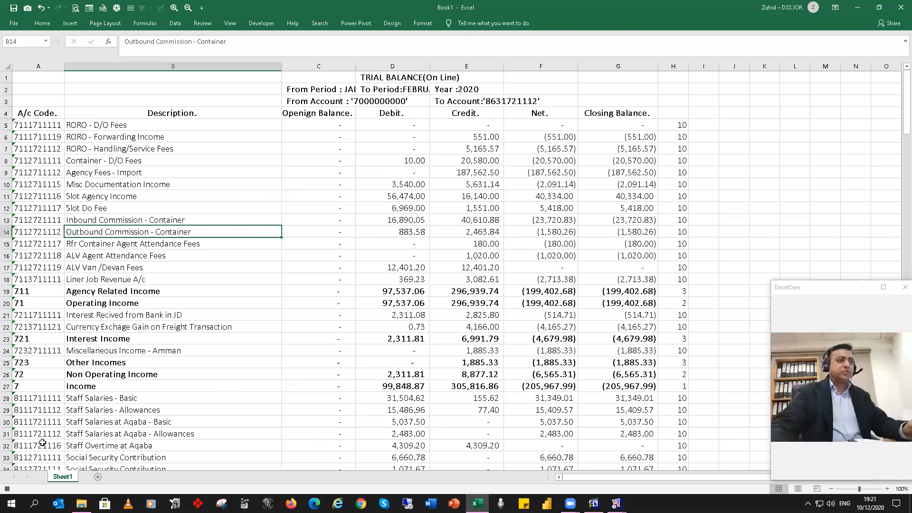
left_click(7, 489)
left_click(283, 290)
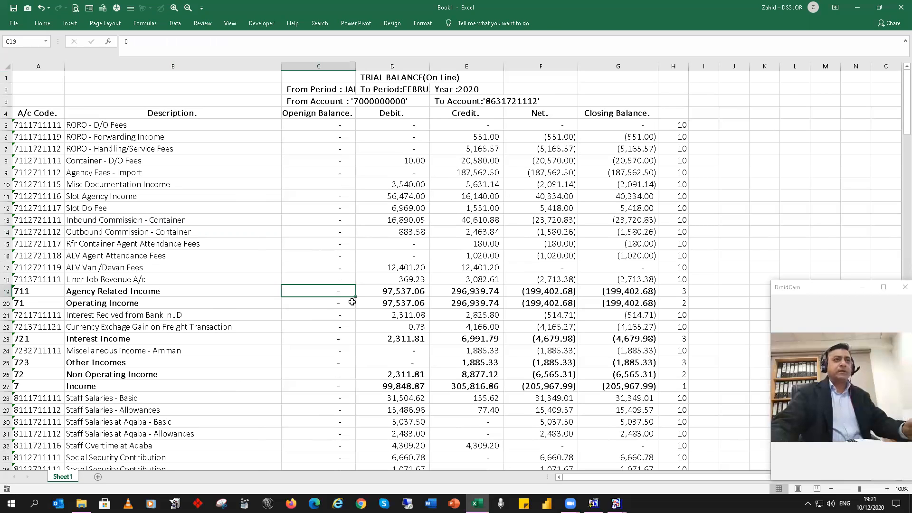
Step: Save the workbook to the Desktop as an Excel Macro-Enabled Workbook named CTRL W
left_click(14, 23)
left_click(33, 151)
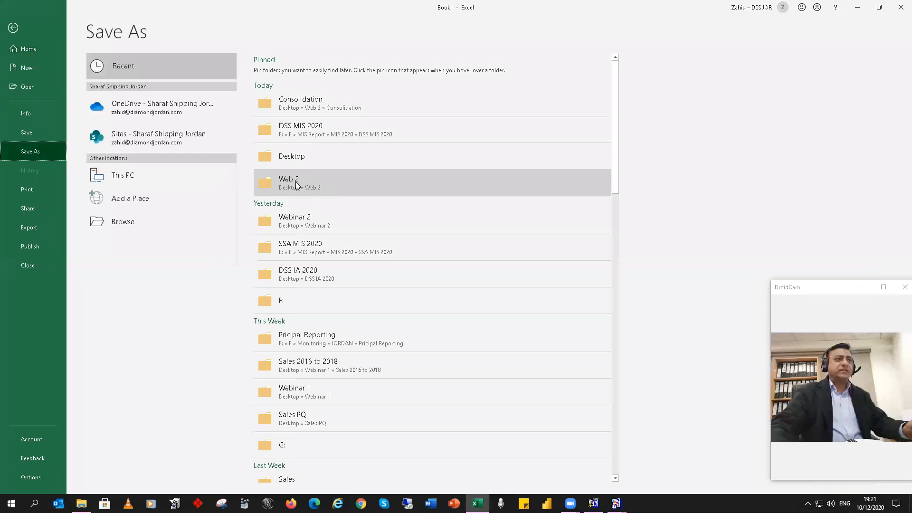
left_click(315, 155)
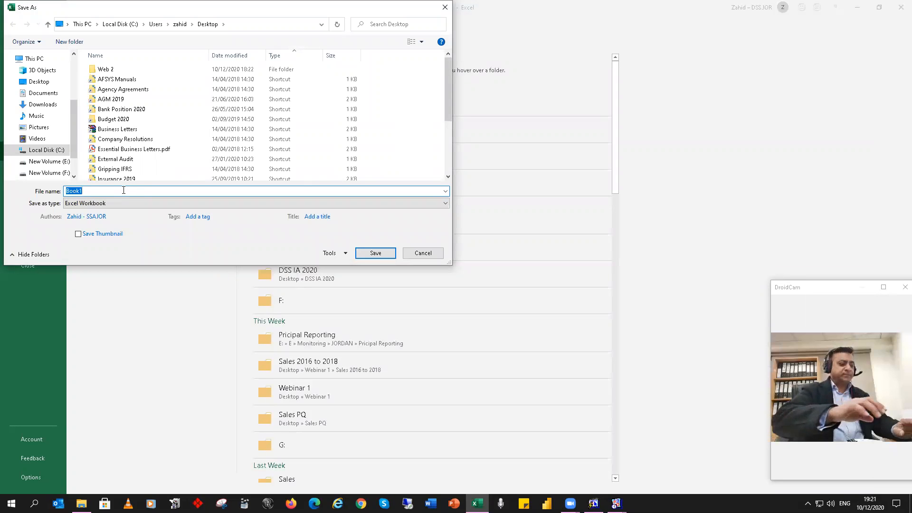
type("cTR")
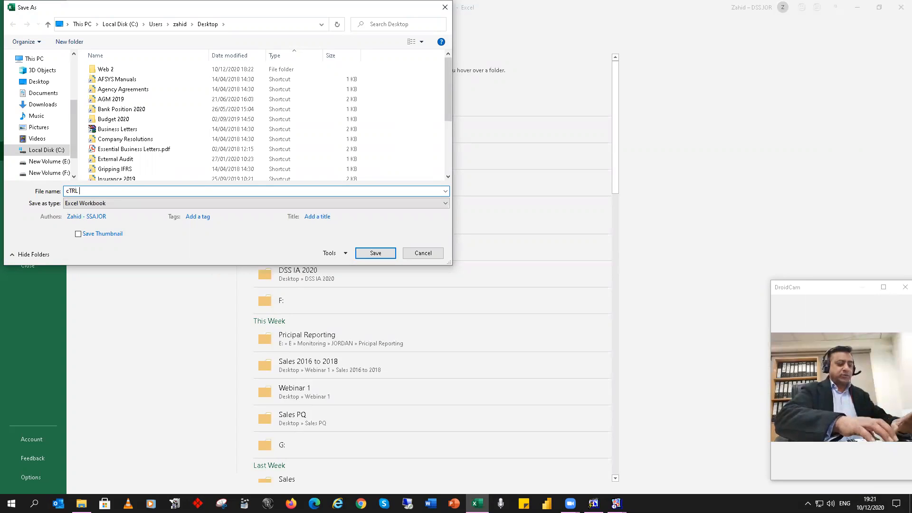
type("L")
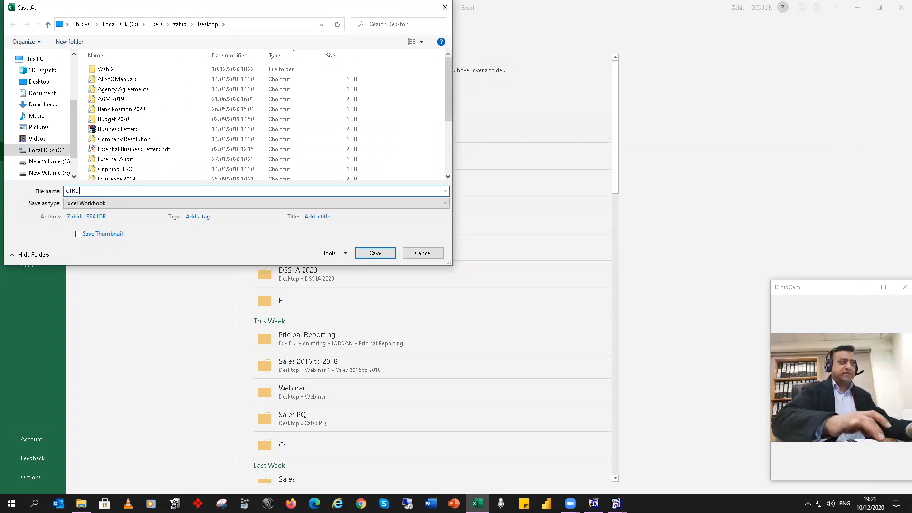
type(" W")
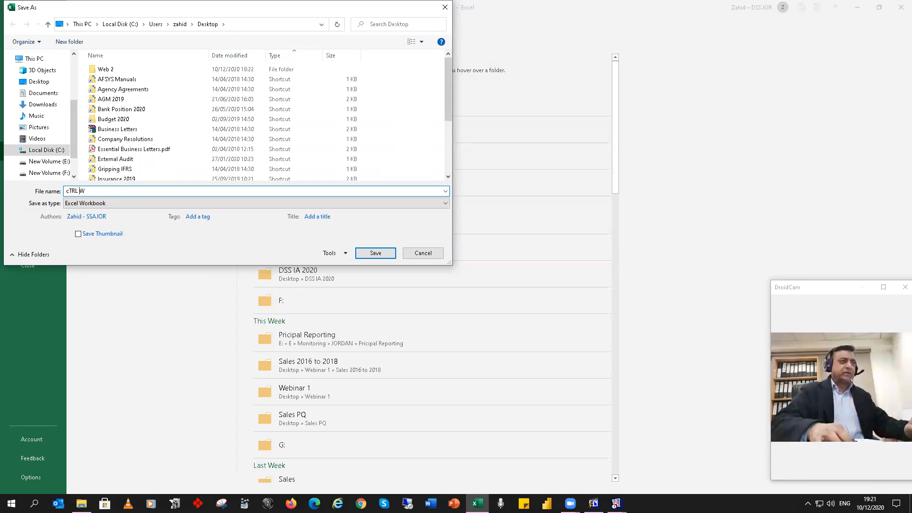
key("Home")
key("Delete")
type("C")
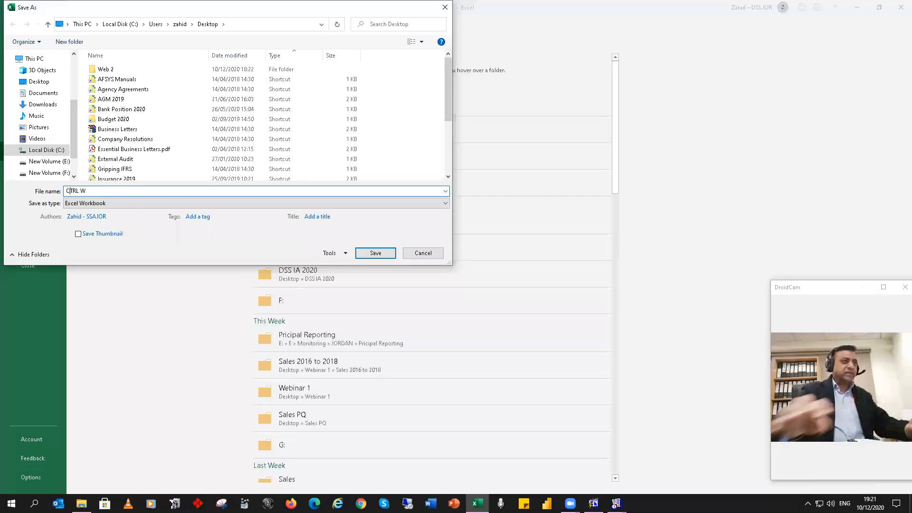
left_click(316, 203)
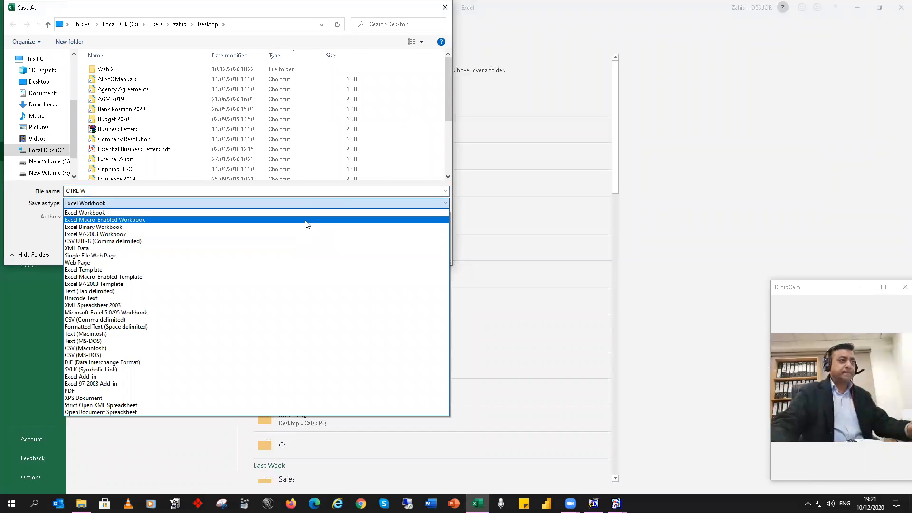
left_click(306, 220)
left_click(380, 255)
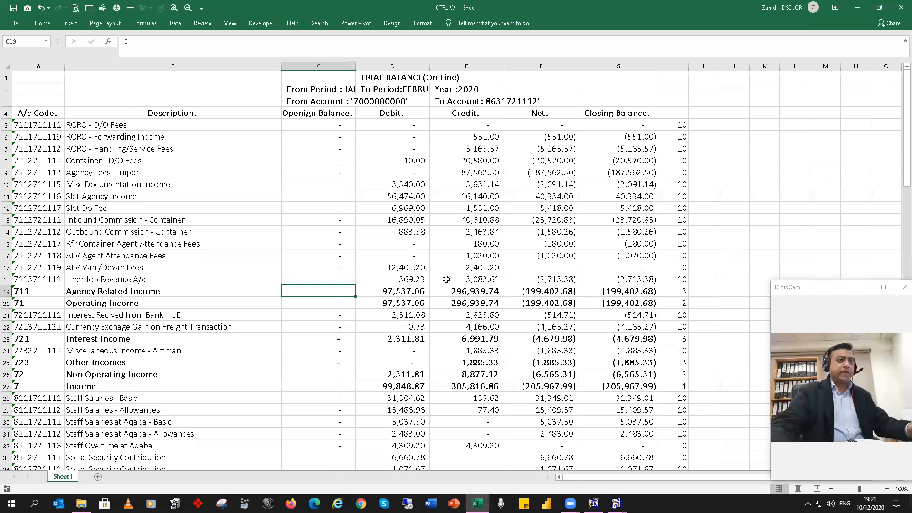
Step: Close the CTRL W workbook and the trial balance report preview to return to the report parameters
left_click(636, 157)
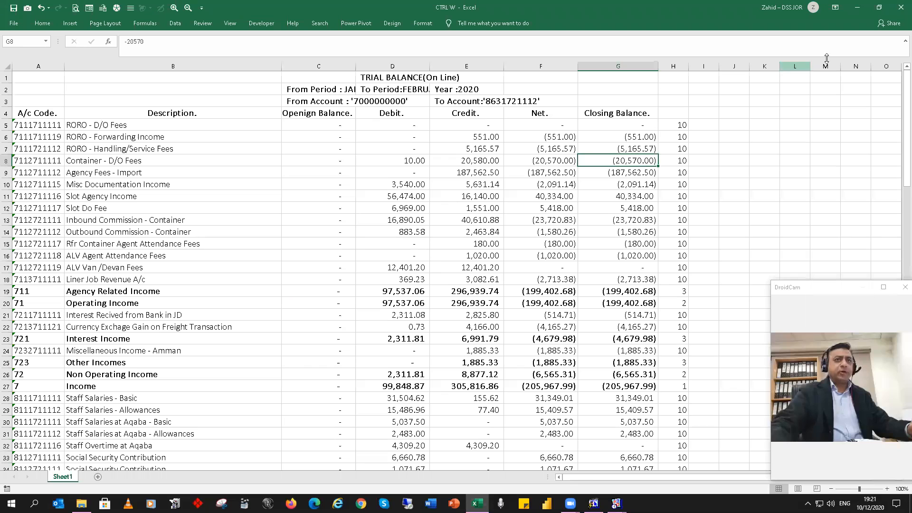
left_click(899, 9)
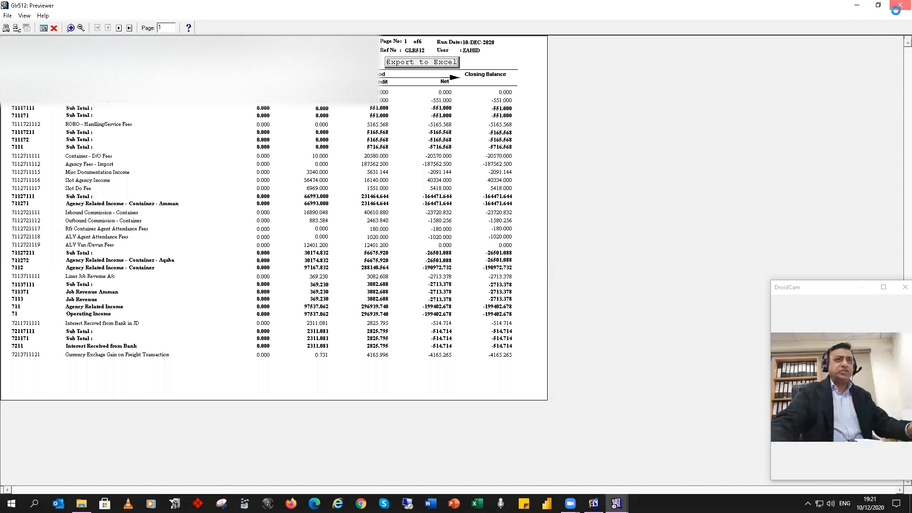
left_click(900, 5)
left_click(516, 81)
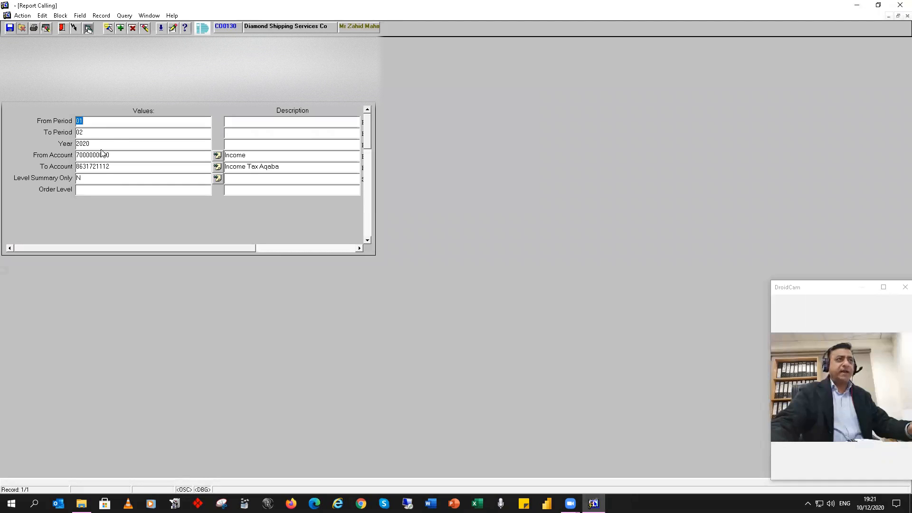
Step: Set the report's From Period to 09 and To Period to 10
type("01")
key("BackSpace")
type("9")
key("Tab")
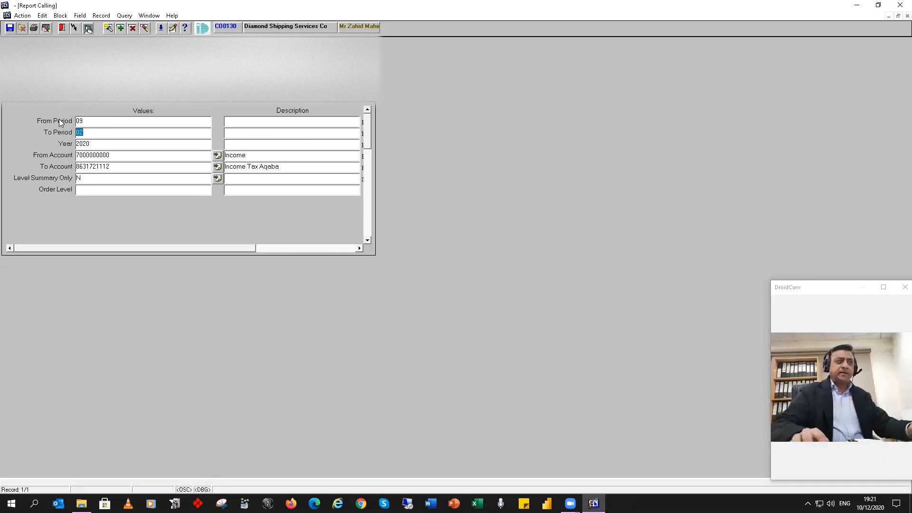
type("10")
Step: Clear the From Account and To Account values and run the trial balance report for all accounts
left_click(120, 155)
left_click_drag(126, 154, 15, 155)
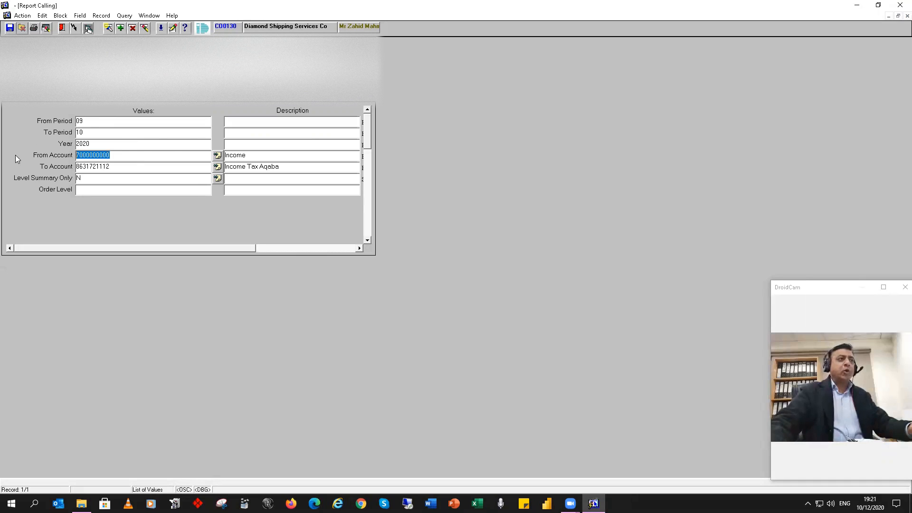
key("BackSpace")
left_click(125, 166)
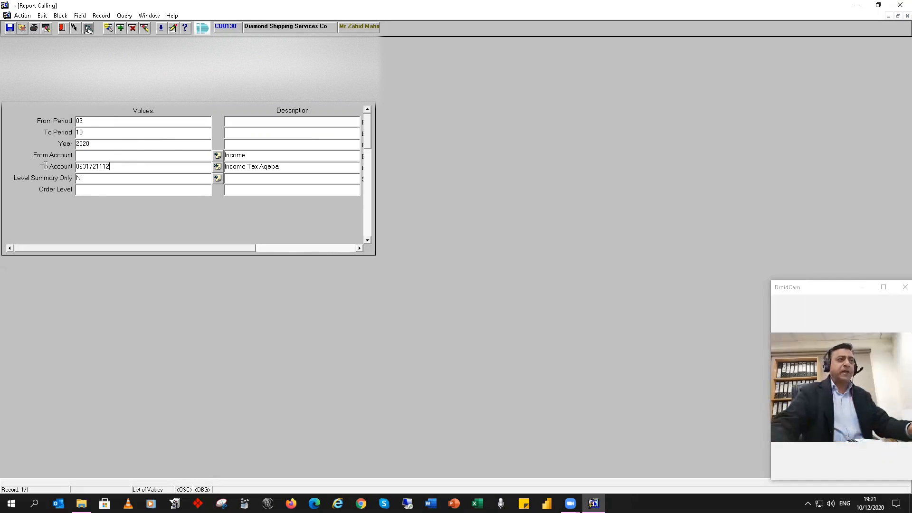
double_click(88, 166)
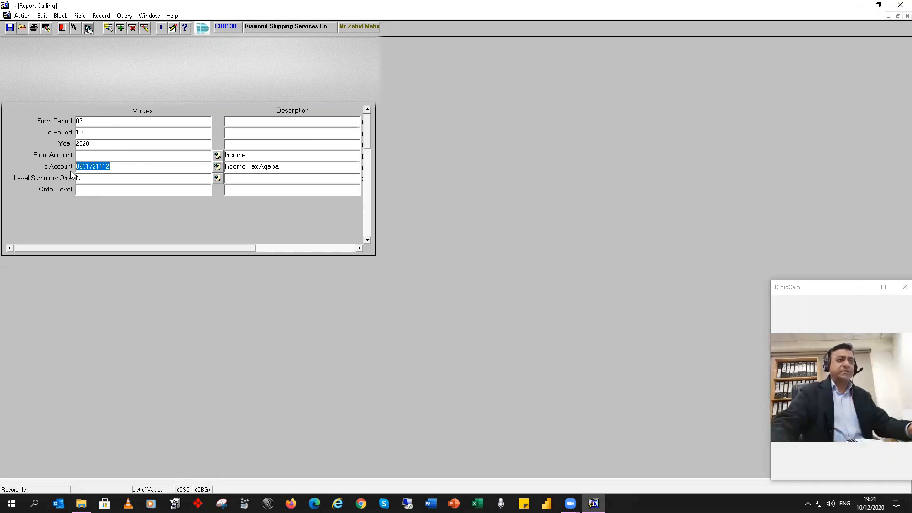
key("Delete")
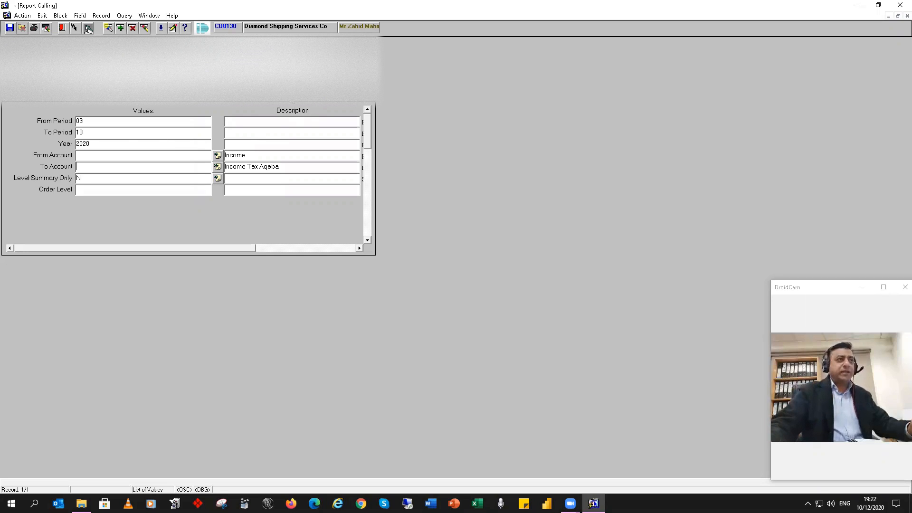
key("F10")
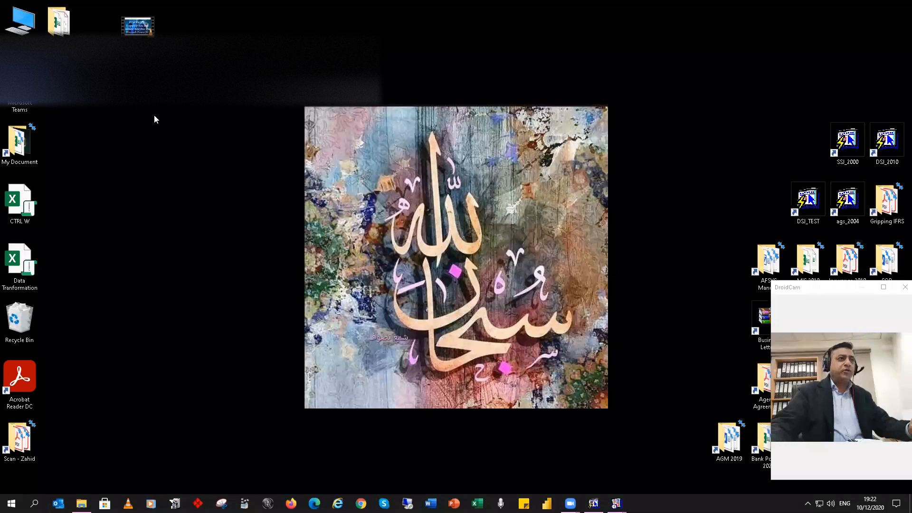
Step: Open the CTRL W workbook from the desktop to examine the trial balance down to its last row, and close it
double_click(36, 214)
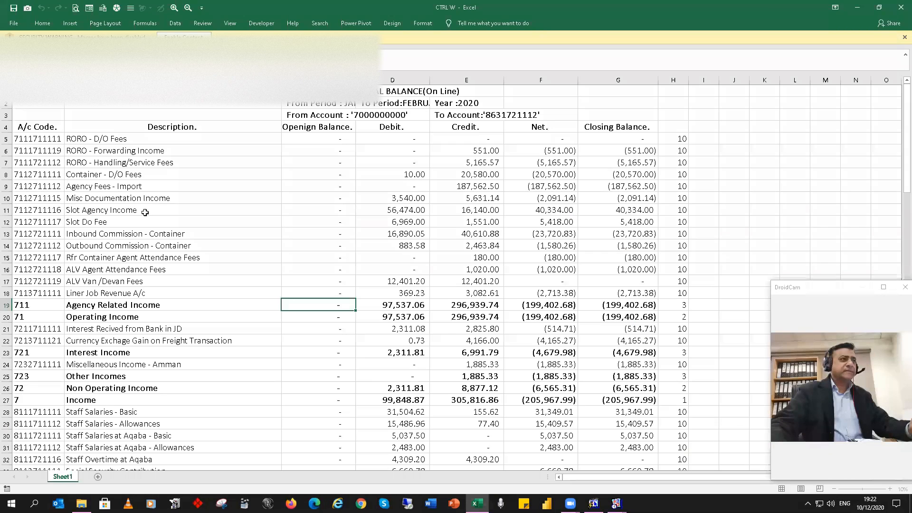
left_click(181, 246)
key("End")
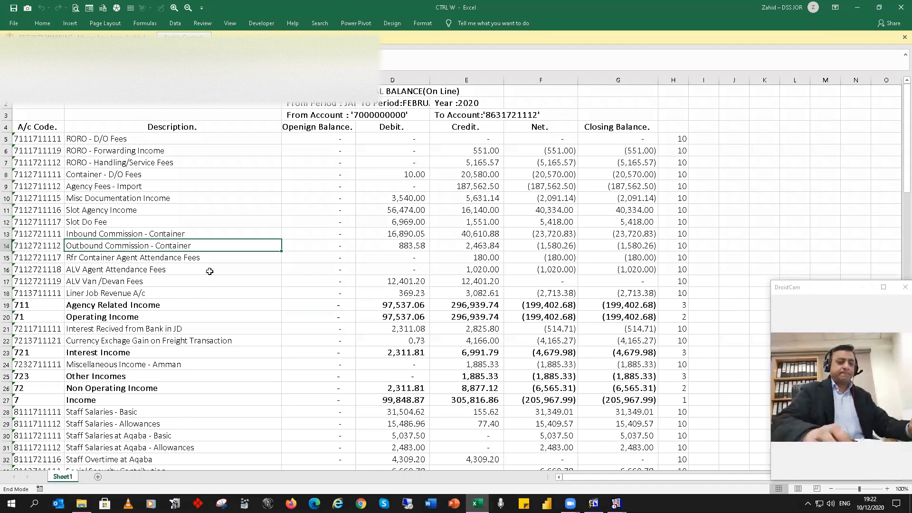
key("Down")
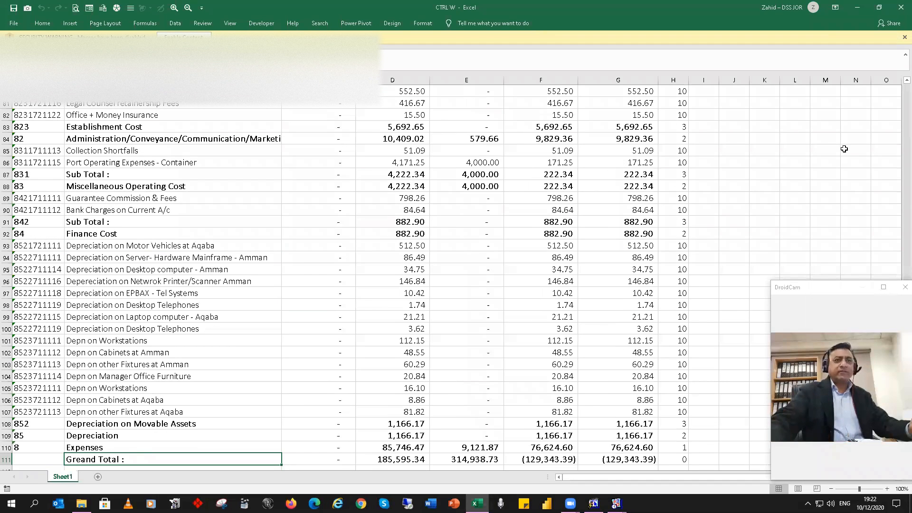
left_click(900, 9)
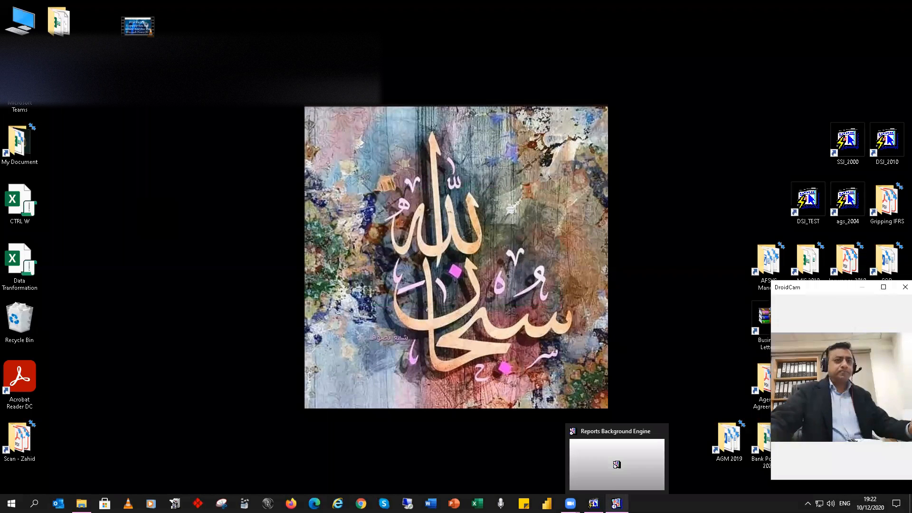
Step: Bring up the report preview, maximize it and export the September to October 2020 trial balance to Excel
left_click(594, 503)
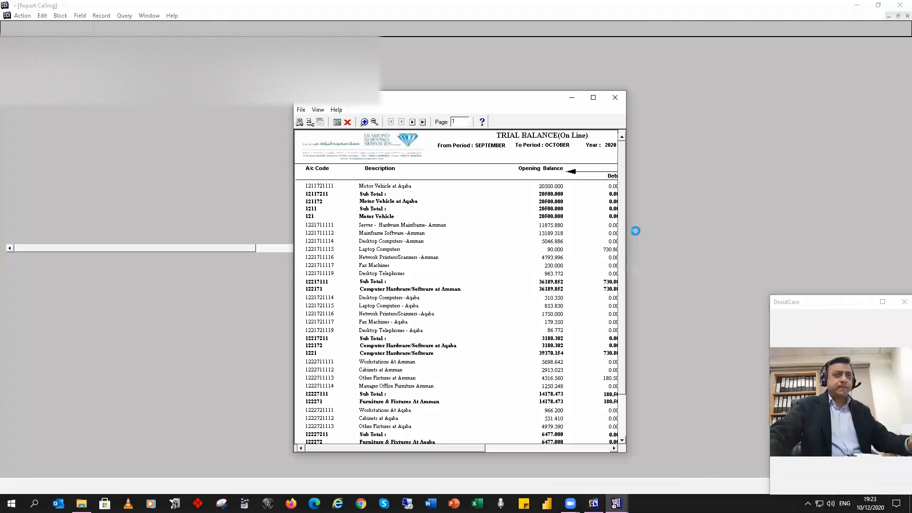
double_click(505, 97)
left_click(442, 66)
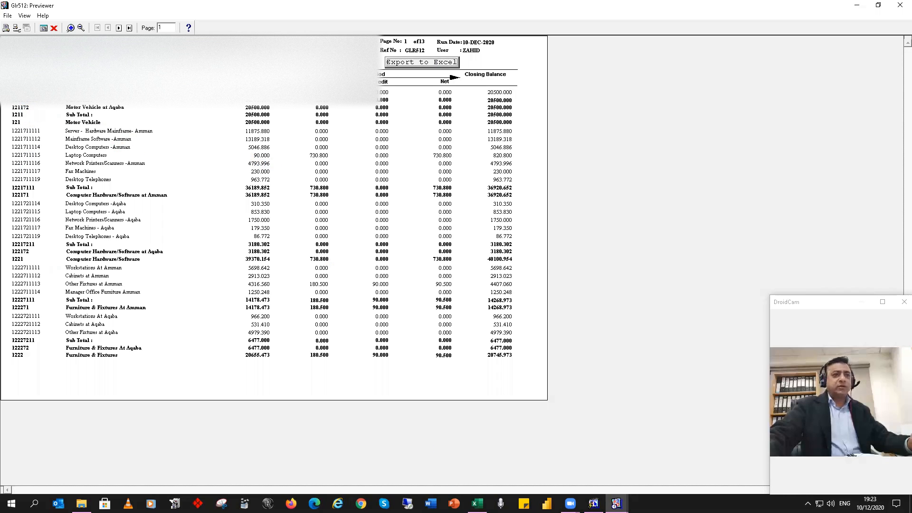
Step: Switch to the exported trial balance workbook in Excel, maximize its window and select cell B8
left_click(478, 503)
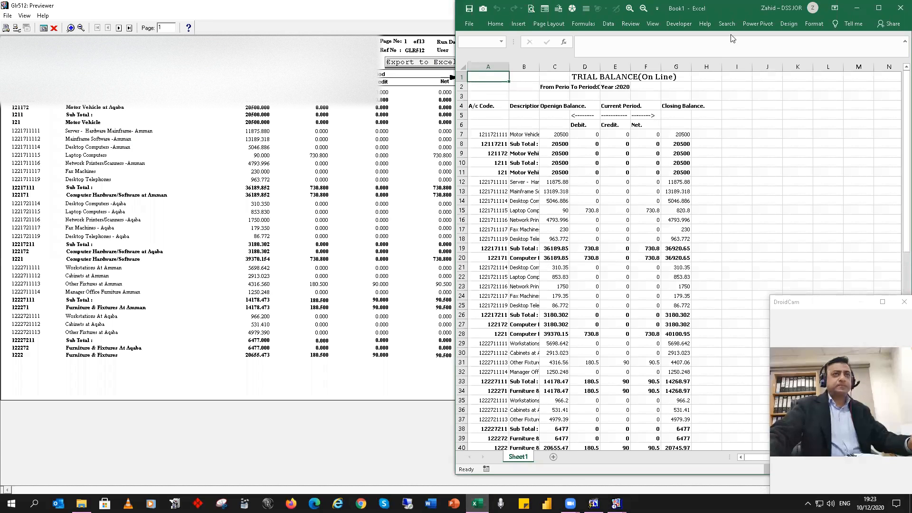
double_click(734, 5)
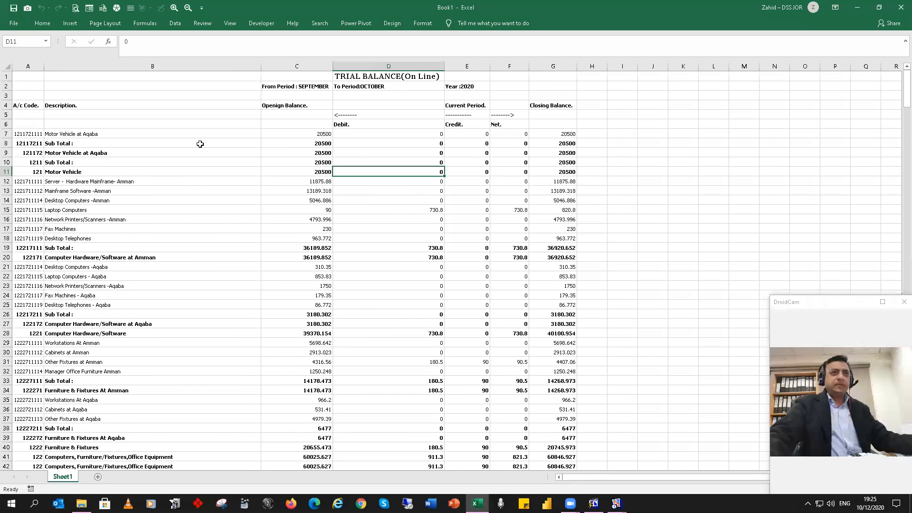
left_click(200, 144)
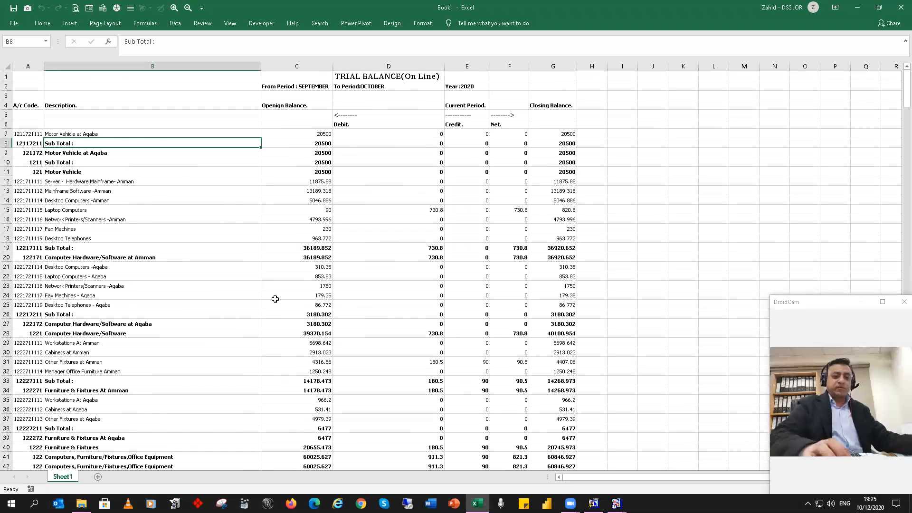
Step: Examine the exported trial balance down to its grand total row and return to the first row
key("ctrl+Down")
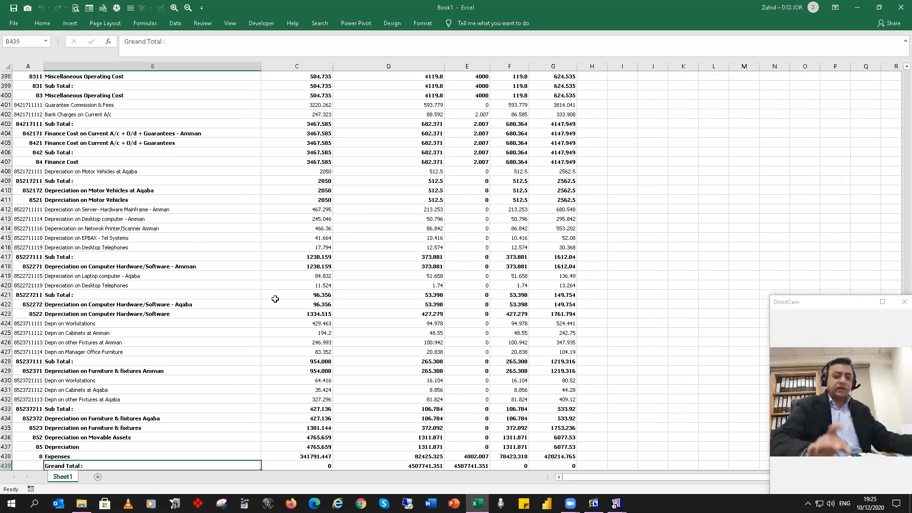
key("ctrl+Up")
key("Up")
key("Up")
key("Up")
key("Up")
key("Up")
key("Up")
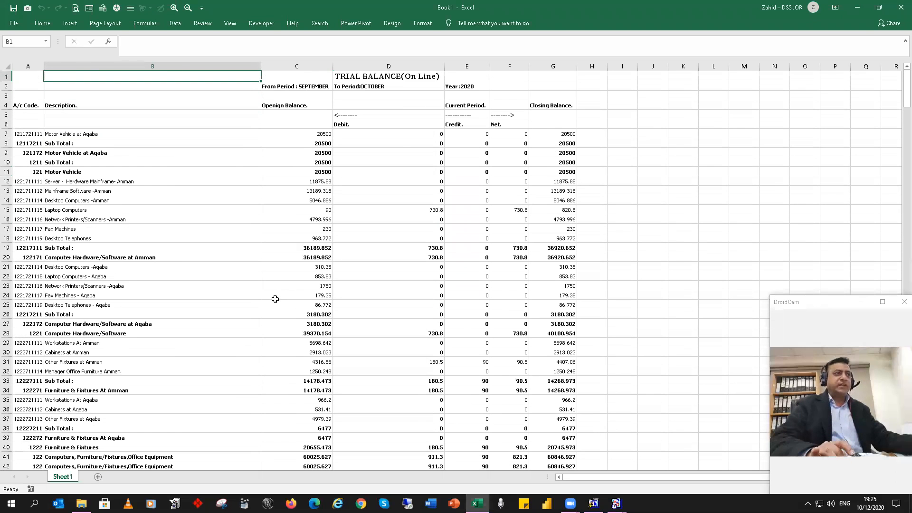
Step: Copy the entire sheet of the exported trial balance, starting from cell A1
key("Left")
key("ctrl+a")
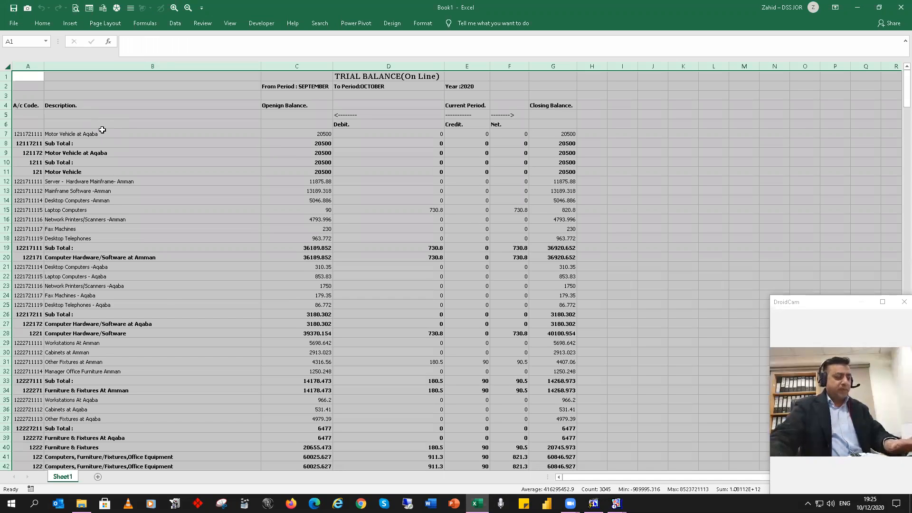
key("ctrl+c")
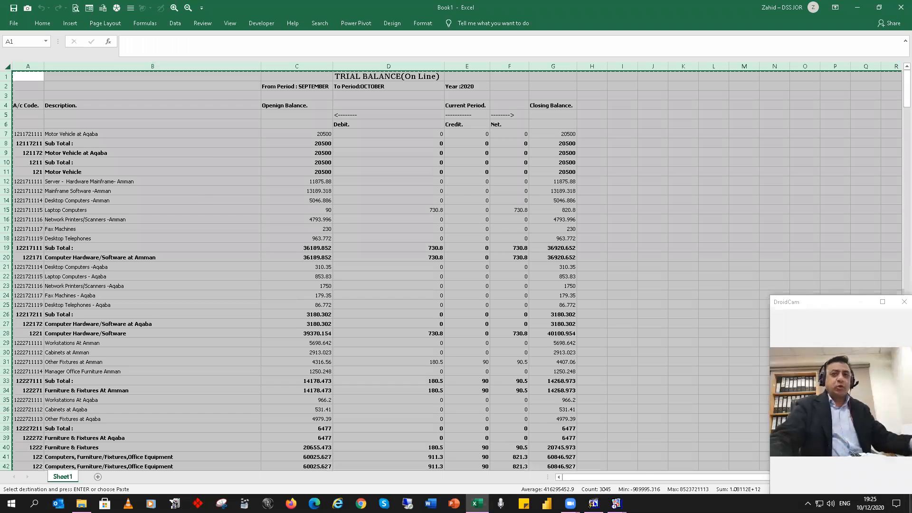
Step: Open the CTRL W workbook from the desktop and paste the copied trial balance at cell A1 of Sheet1
left_click(910, 504)
double_click(24, 204)
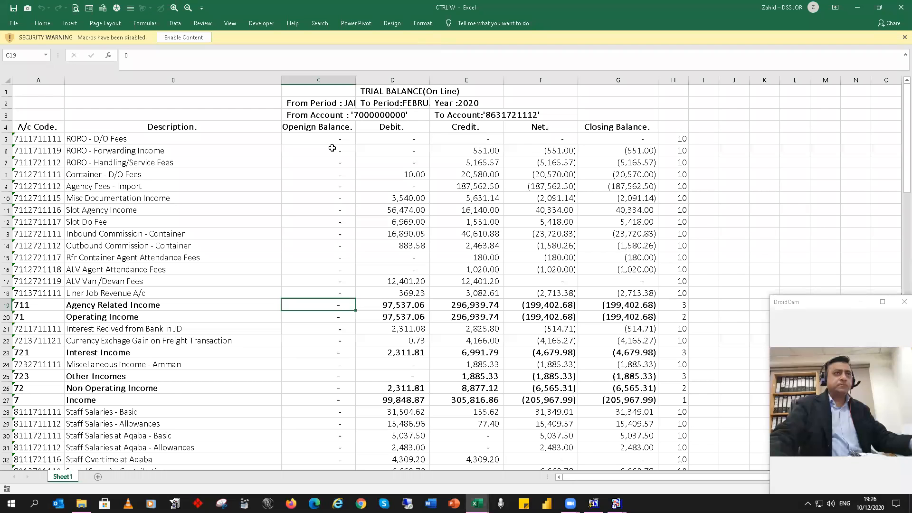
left_click(55, 90)
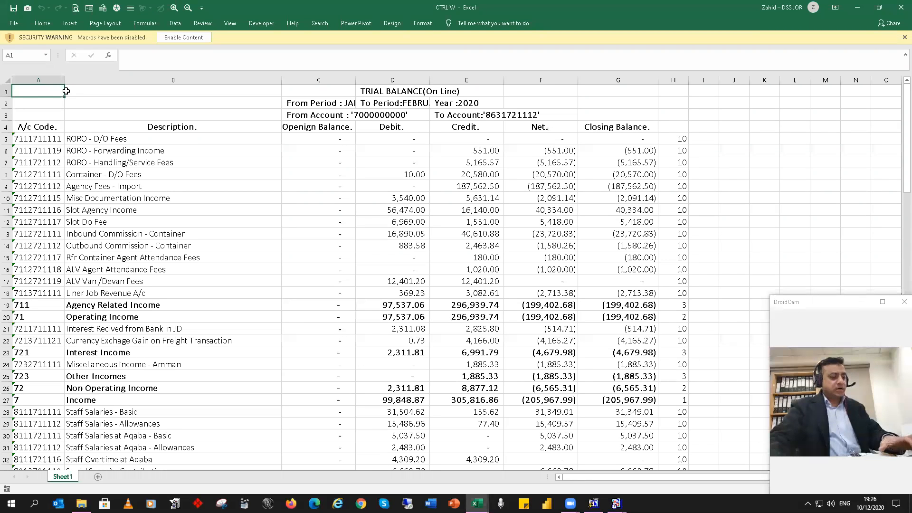
key("ctrl+v")
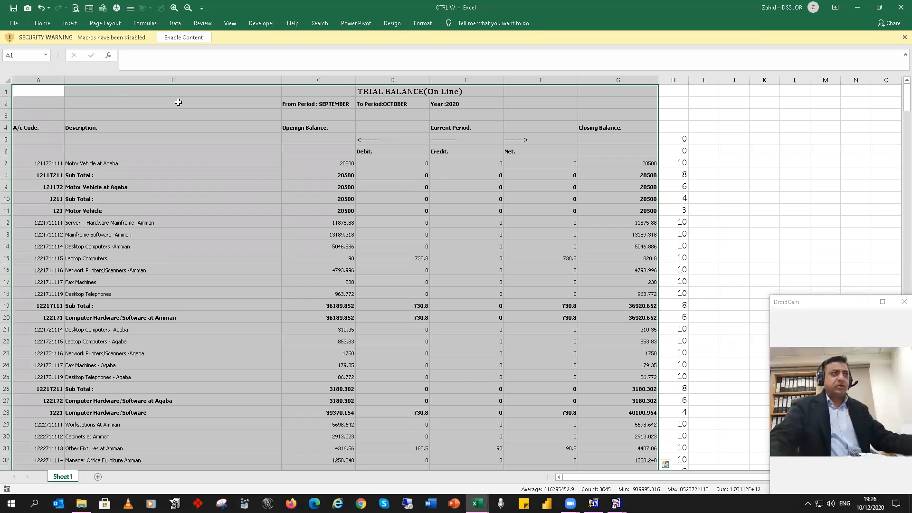
Step: Enable the macros in the CTRL W workbook and run the recorded cleanup macro on the pasted trial balance
left_click(530, 151)
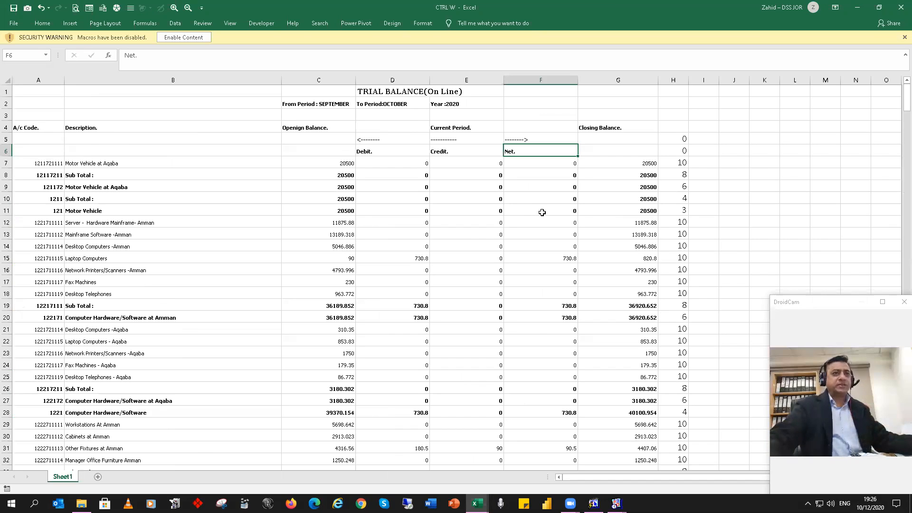
left_click(190, 38)
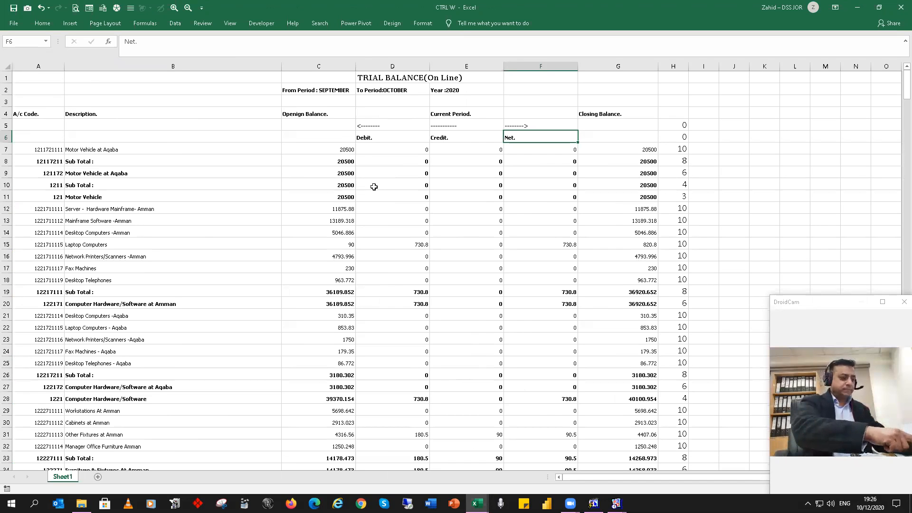
key("ctrl+w")
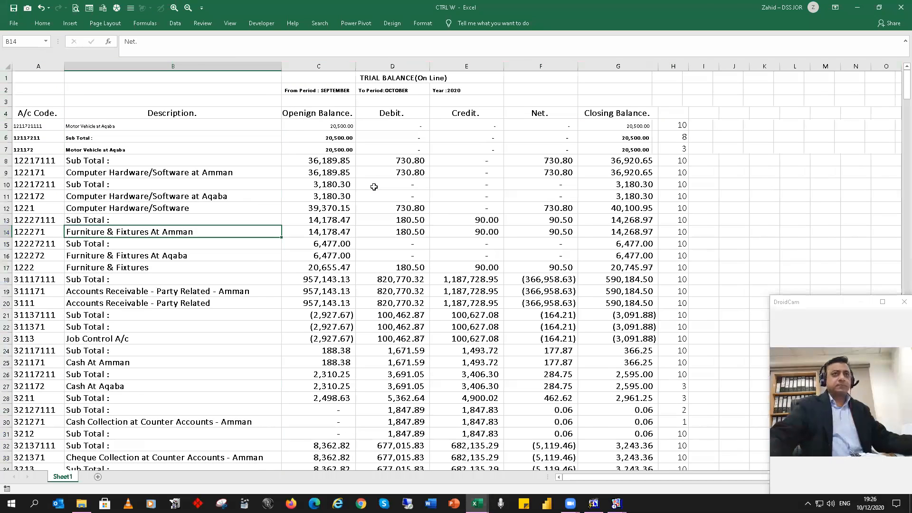
left_click(621, 175)
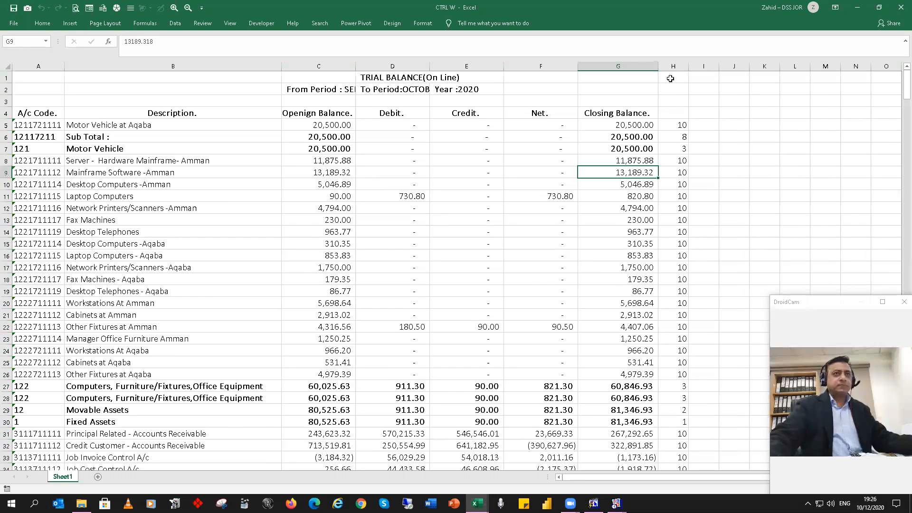
Step: Examine the cleaned trial balance from its header rows down to the grand total and back to the first accounts
left_click(145, 286)
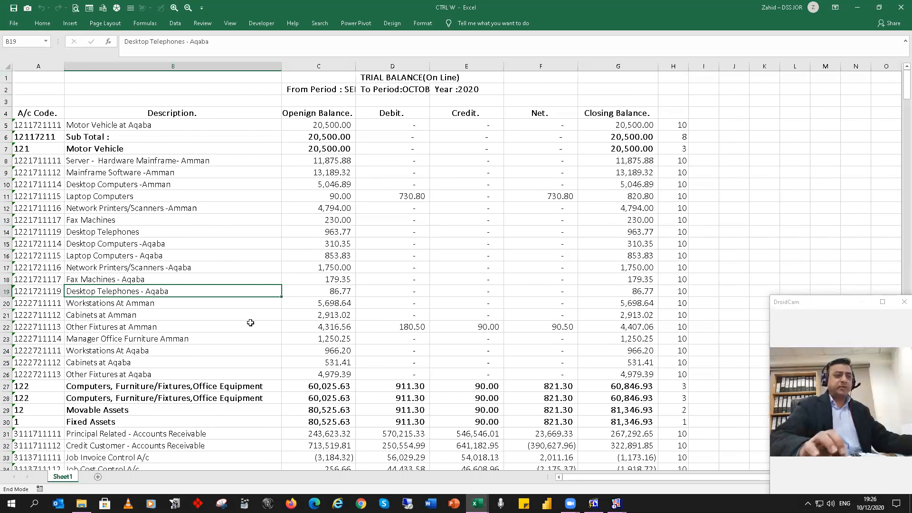
key("ctrl+Down")
scroll(250, 323, "down", 1)
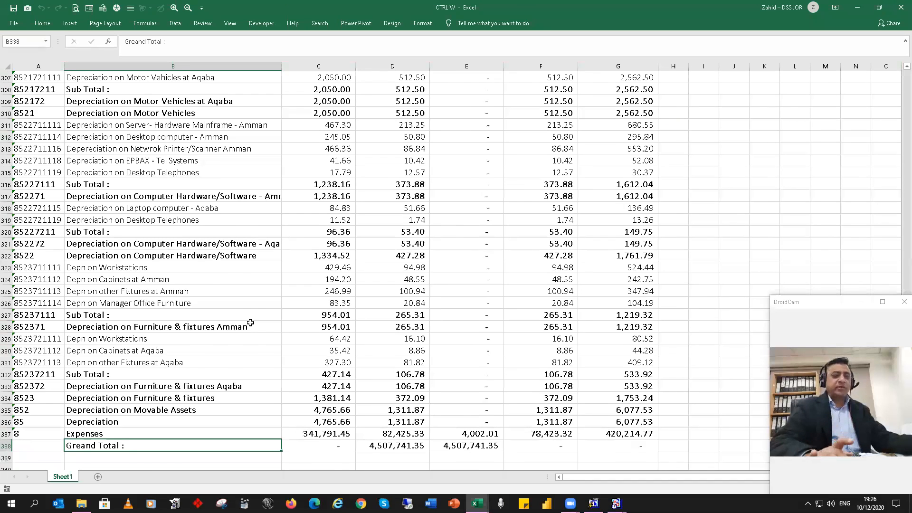
key("ctrl+Up")
key("Down")
key("Down")
key("Down")
key("Down")
key("Up")
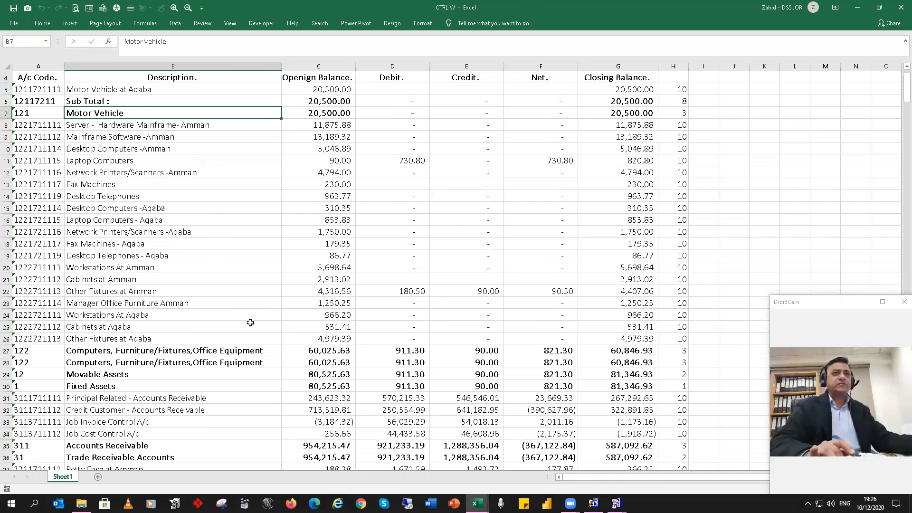
key("ctrl+Up")
key("ctrl+Up")
key("Down")
key("Down")
key("Down")
key("Down")
key("Down")
key("Down")
key("Down")
key("Down")
key("Down")
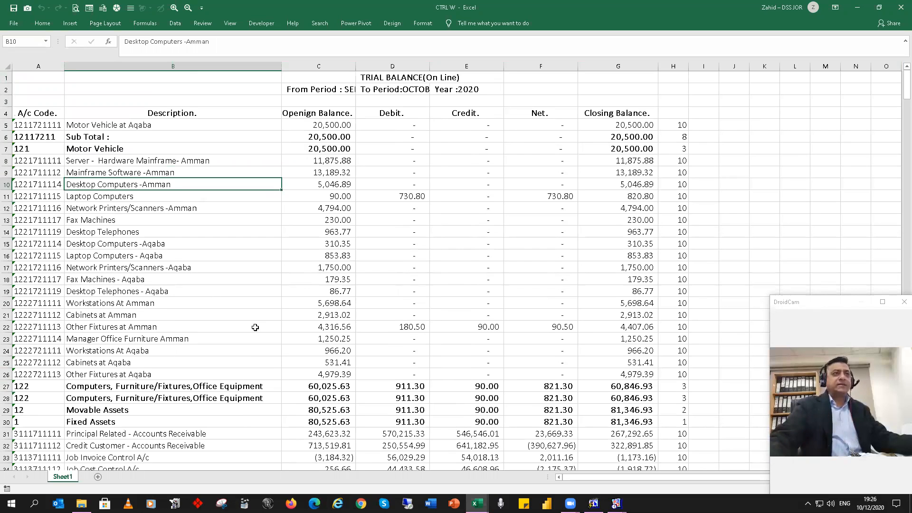
left_click(276, 300)
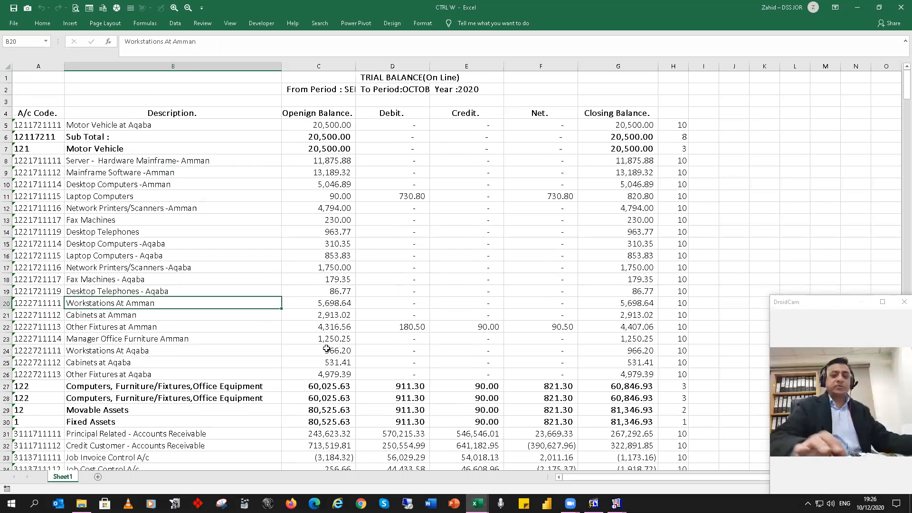
key("ctrl+Down")
key("Up")
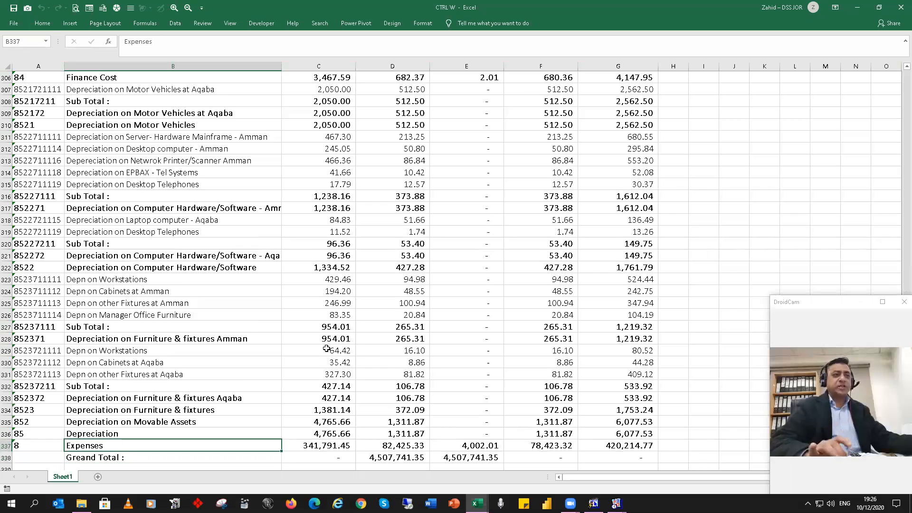
key("ctrl+Up")
key("Down")
key("Down")
key("Down")
key("Down")
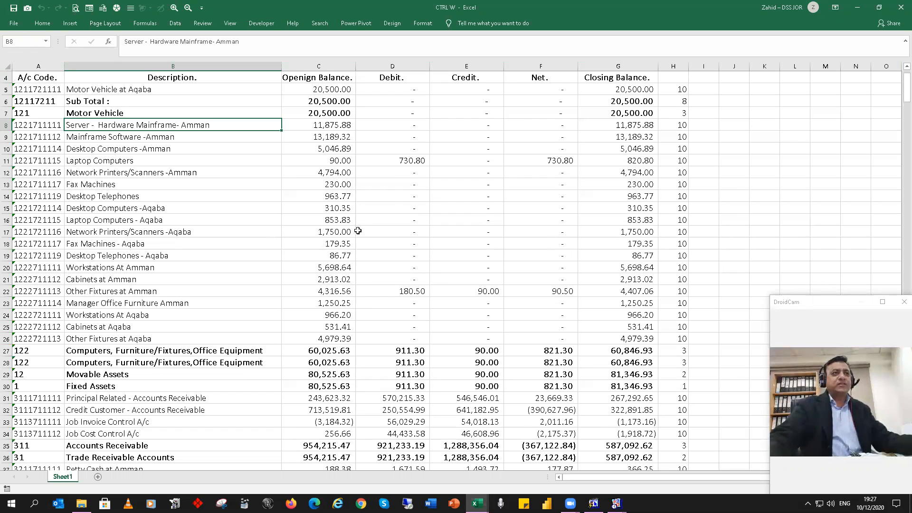
left_click(330, 199)
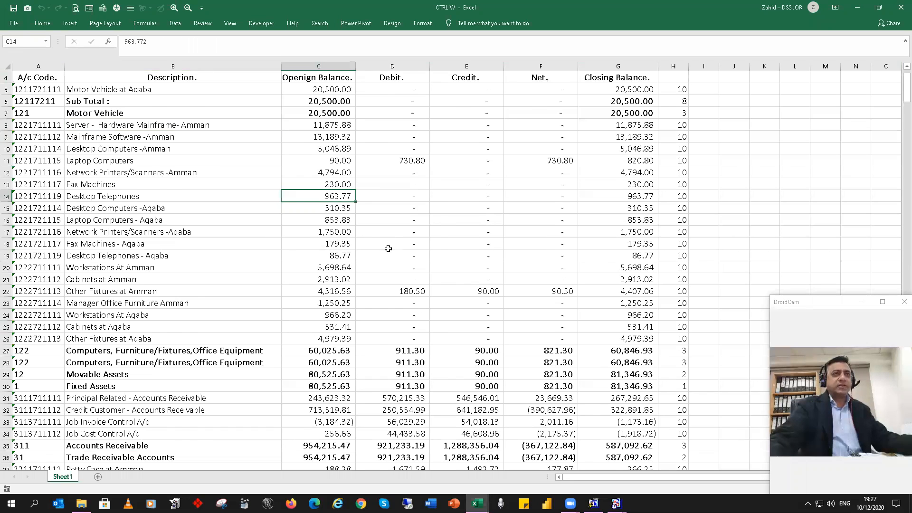
scroll(389, 248, "up", 1)
left_click(324, 136)
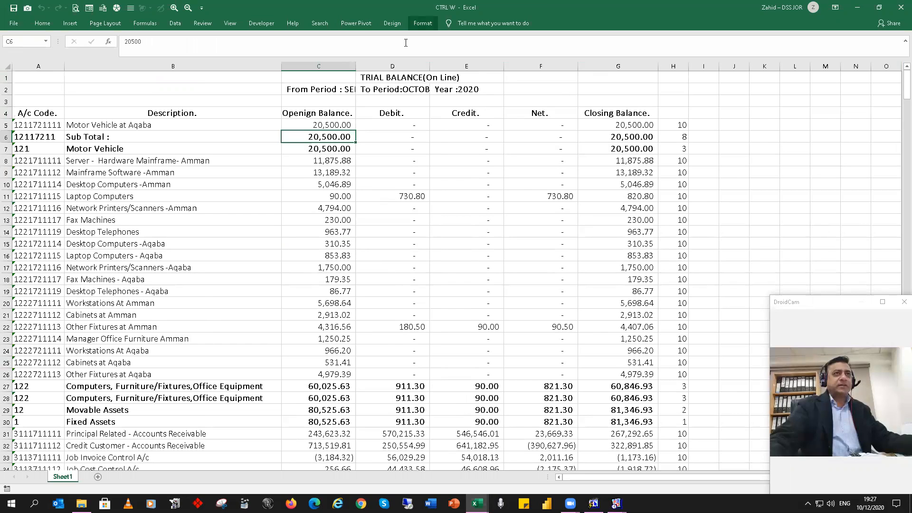
left_click(518, 155)
left_click(511, 179)
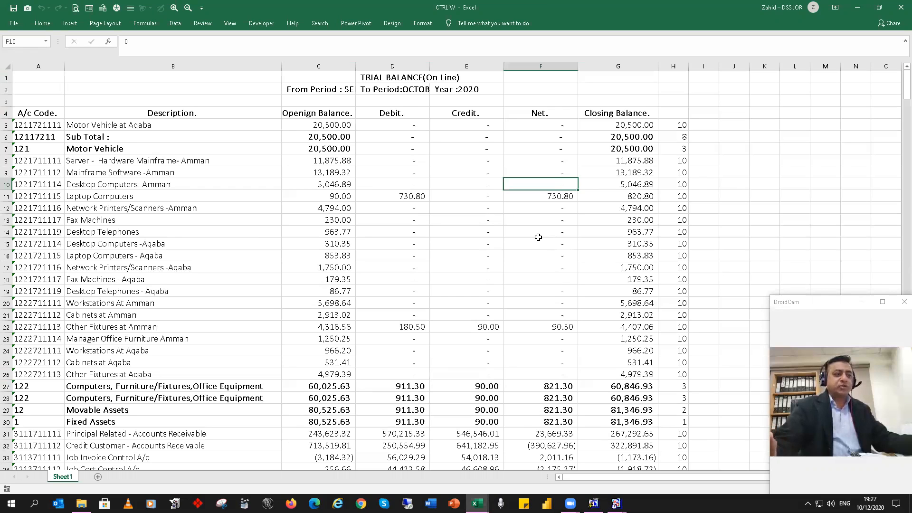
left_click(473, 148)
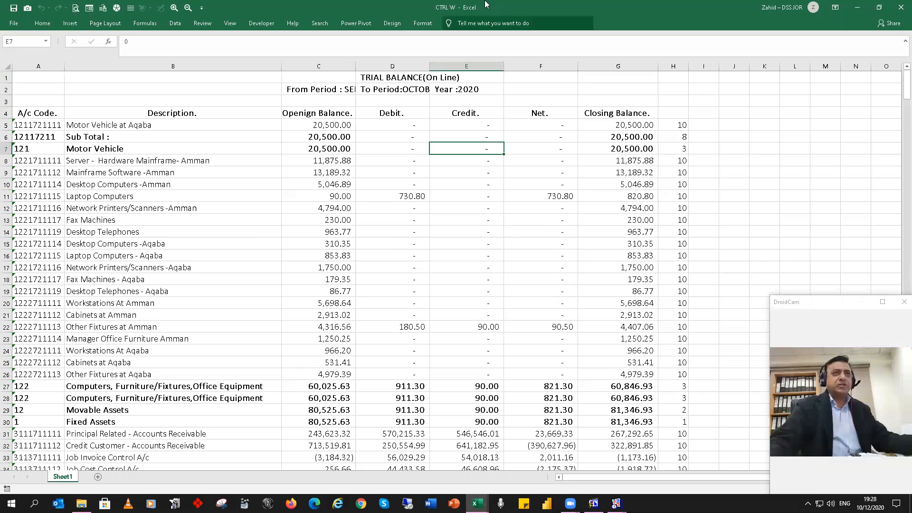